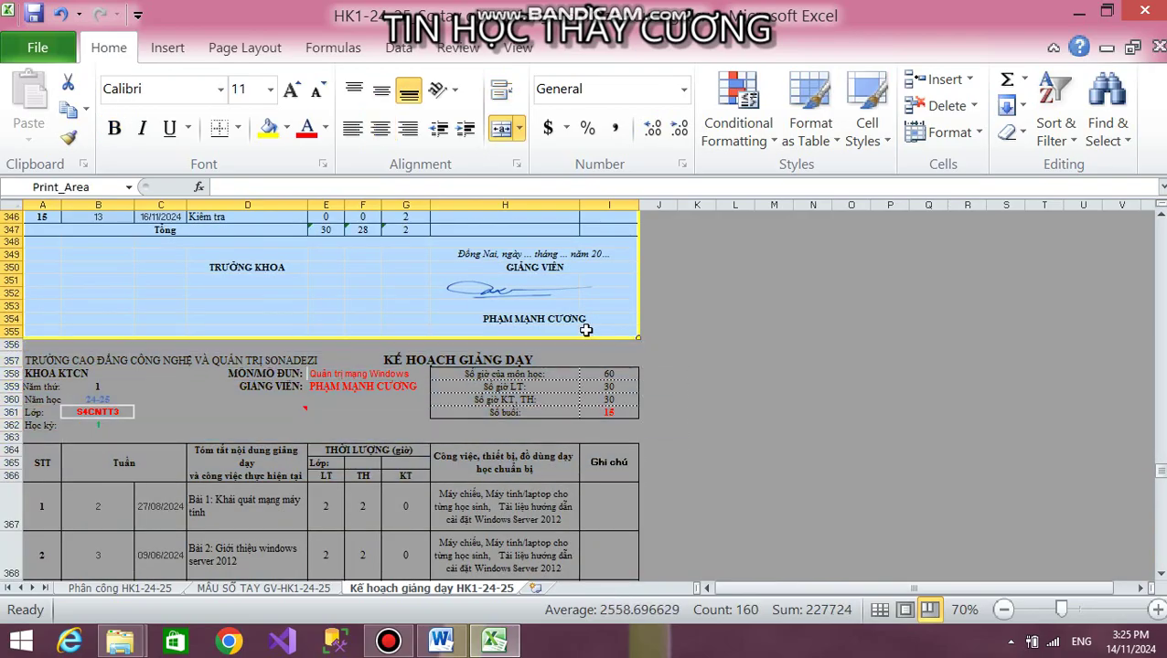
Set the selected S4CNTT2 teaching plan block, rows 321 to 355, as the print area and preview the printout
scroll(587, 327, up, 1)
scroll(541, 361, up, 2)
scroll(541, 362, up, 6)
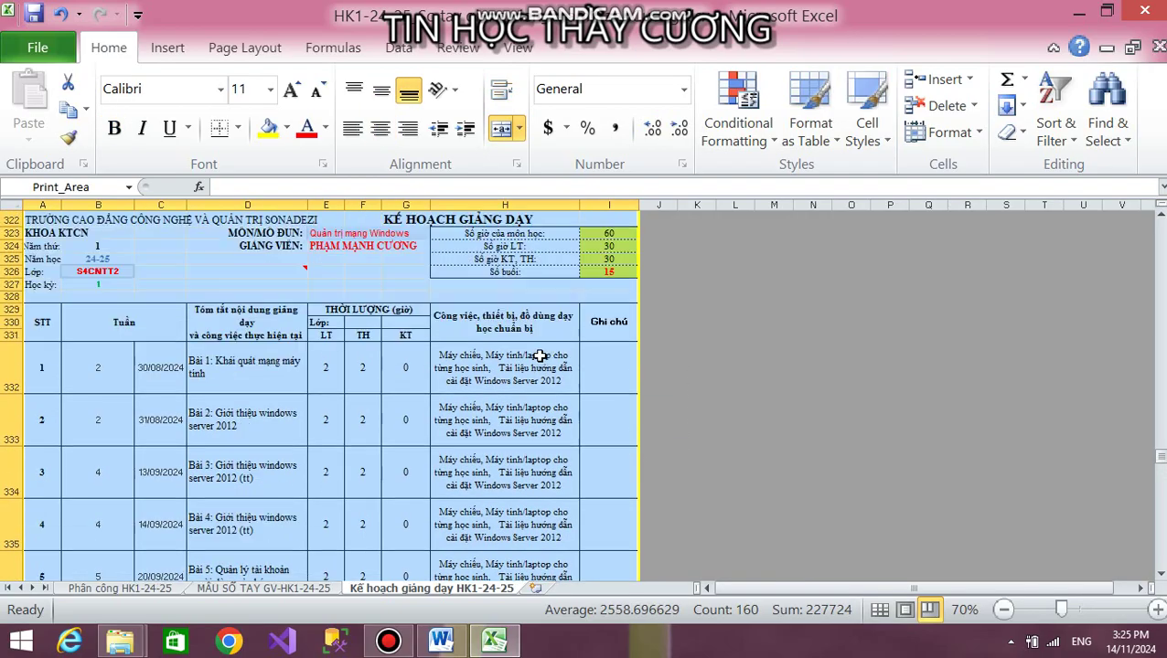
click(240, 49)
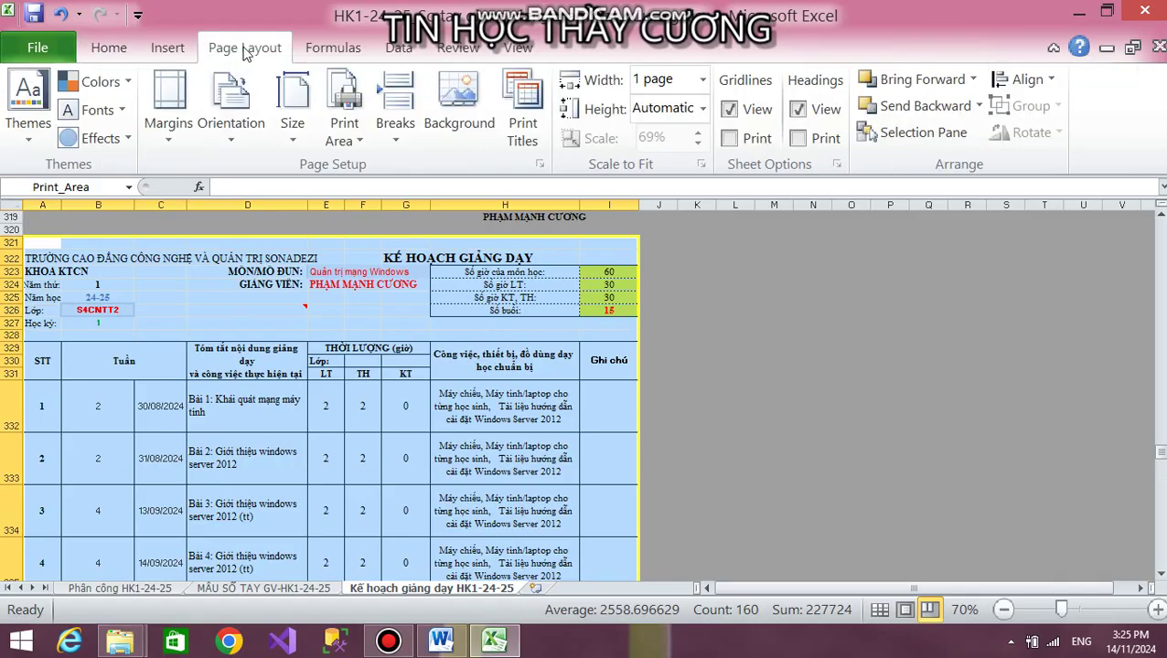
click(345, 128)
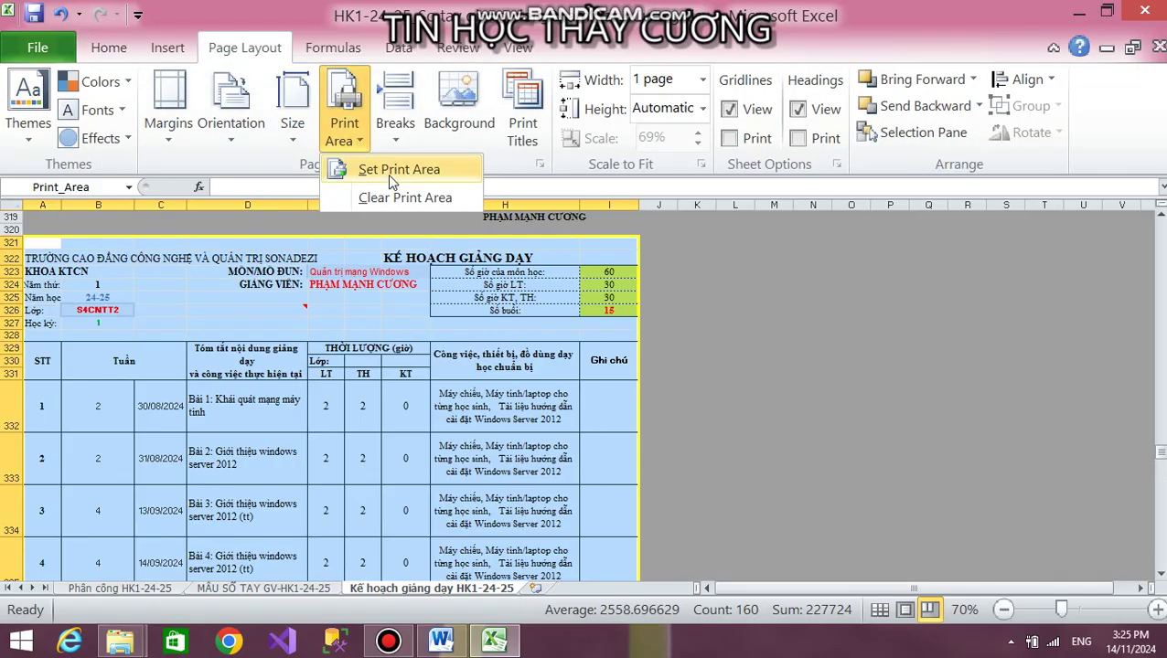
click(388, 172)
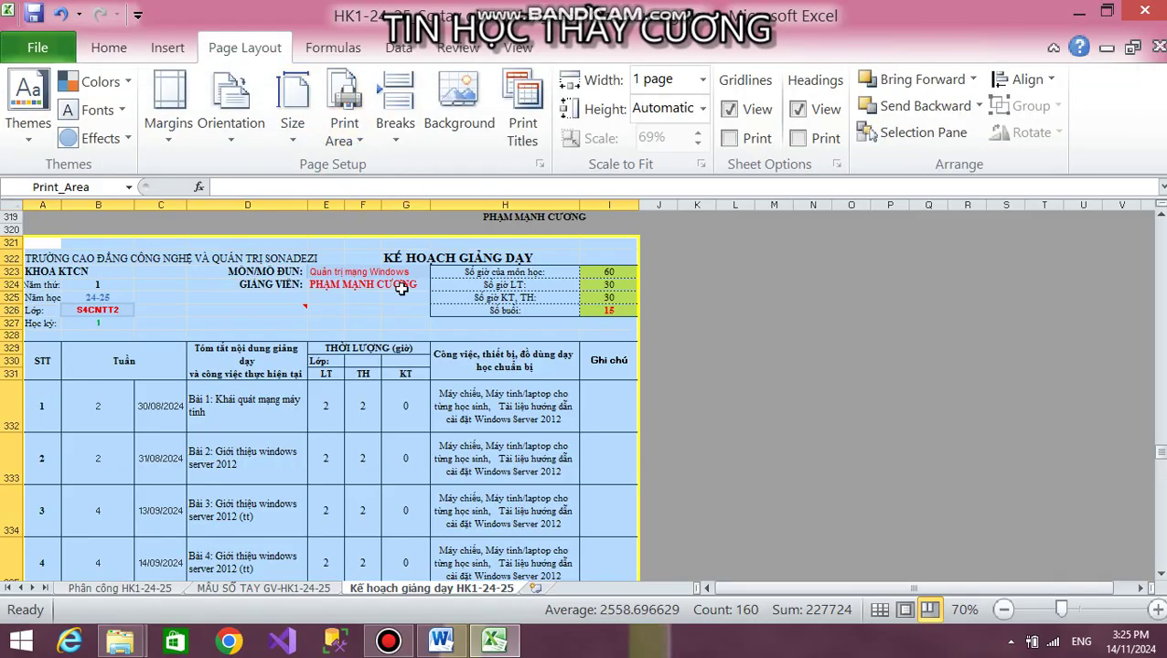
click(37, 48)
click(73, 374)
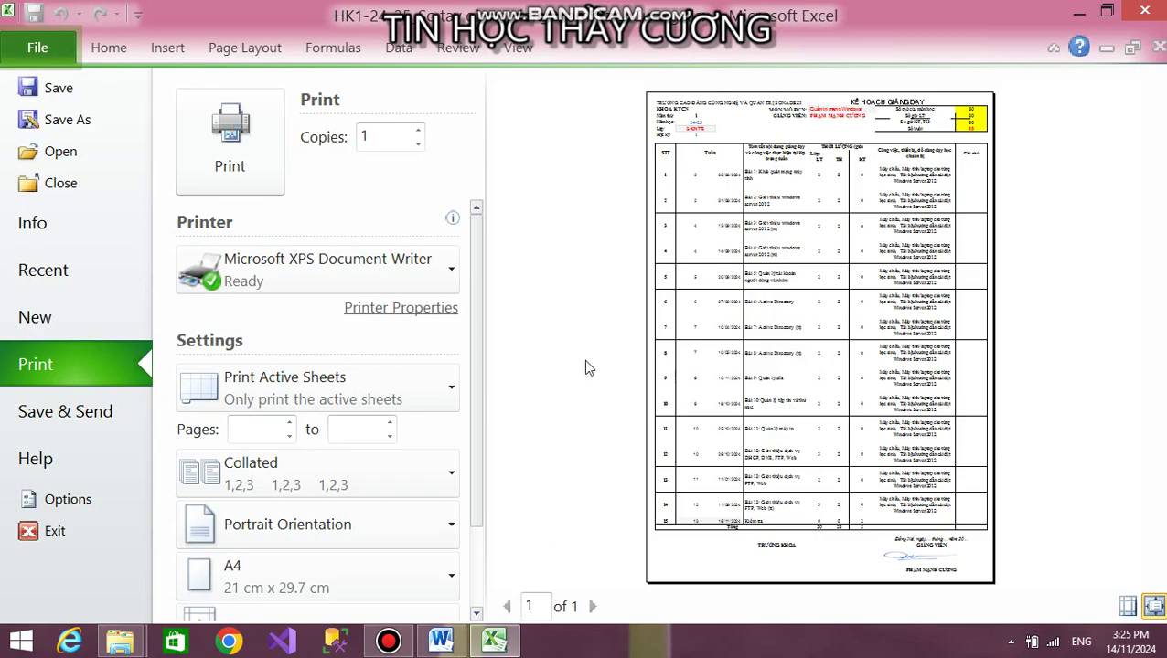
click(98, 411)
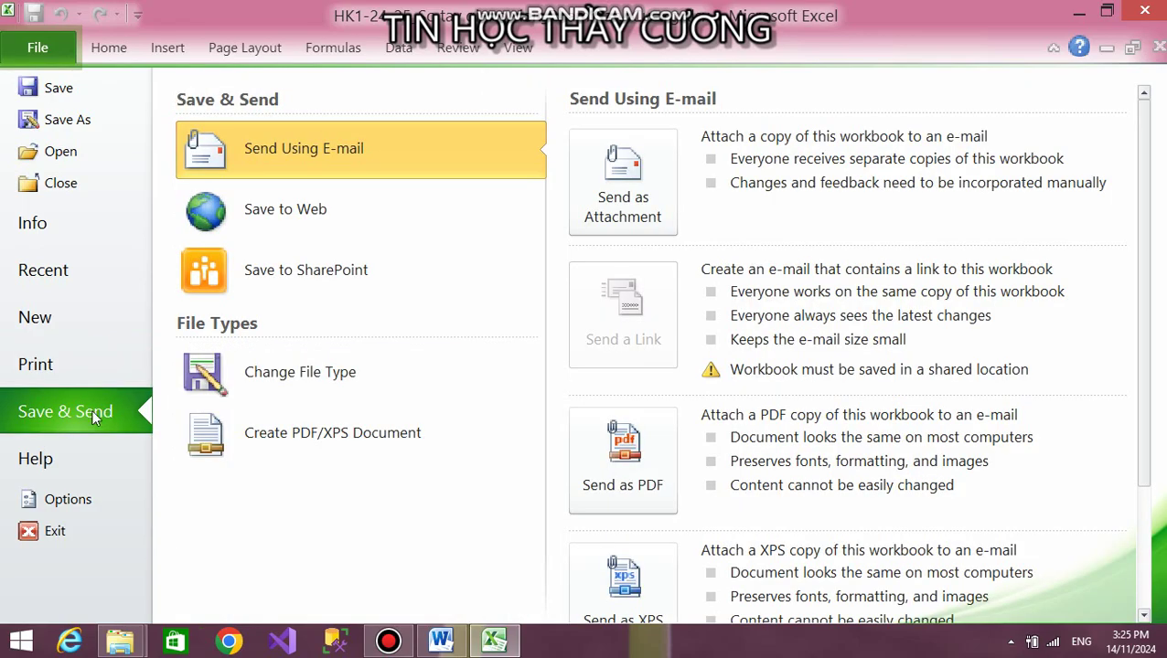
click(286, 449)
click(602, 322)
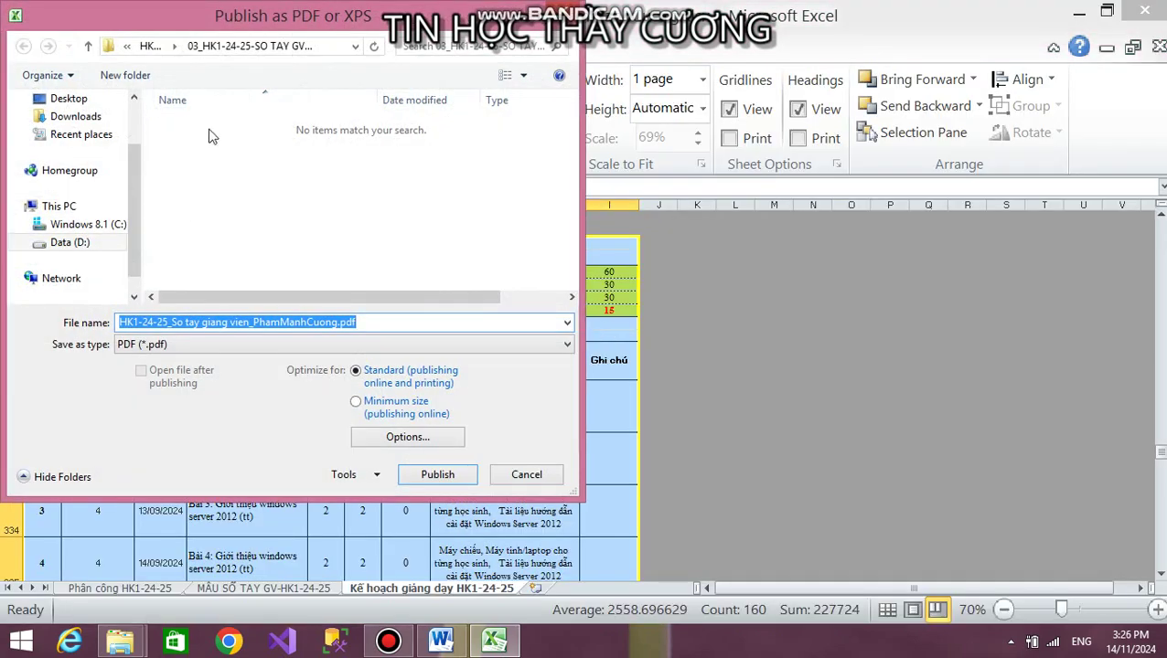
click(143, 50)
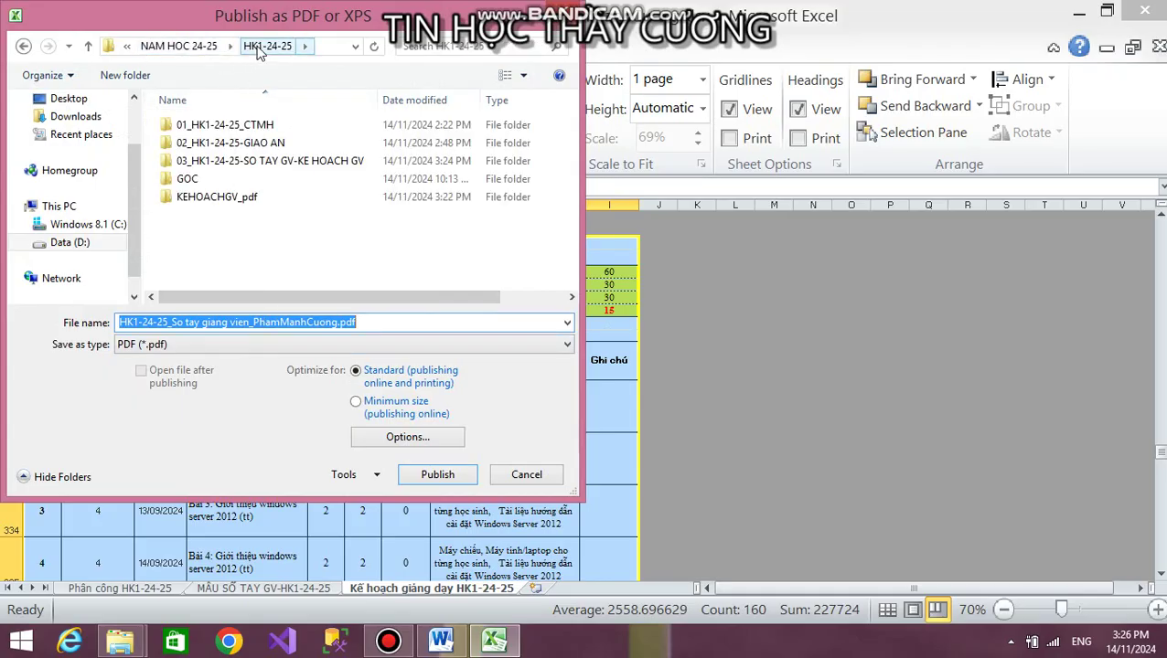
double_click(217, 198)
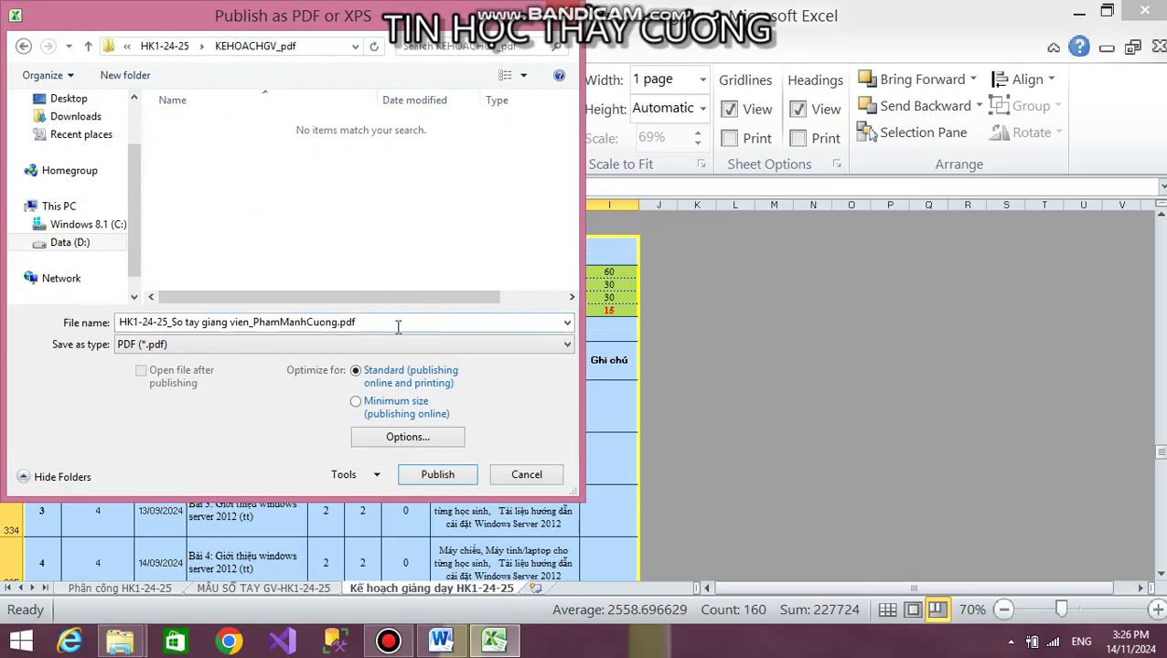
key(ctrl+v)
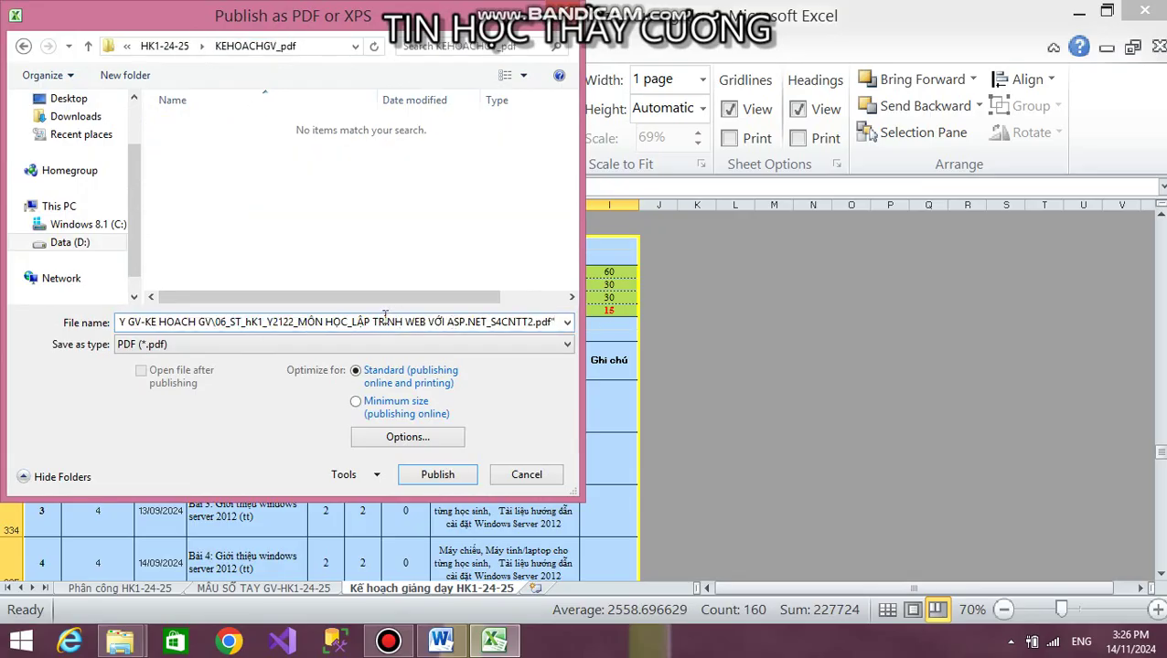
drag(262, 322, 10, 308)
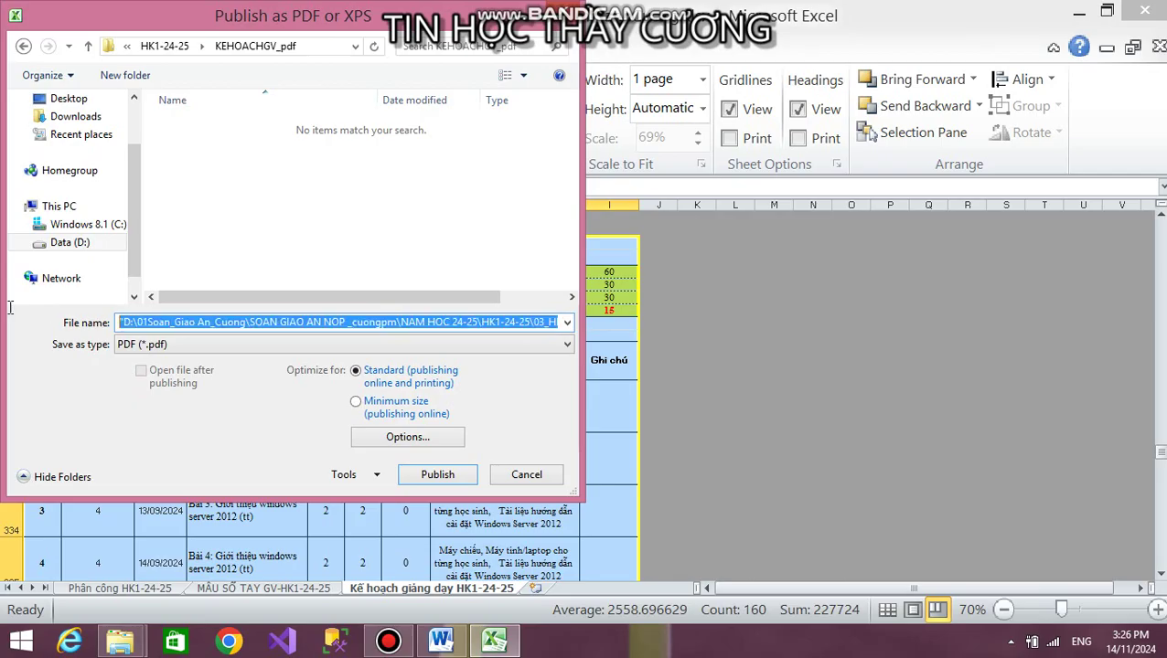
click(553, 485)
click(549, 478)
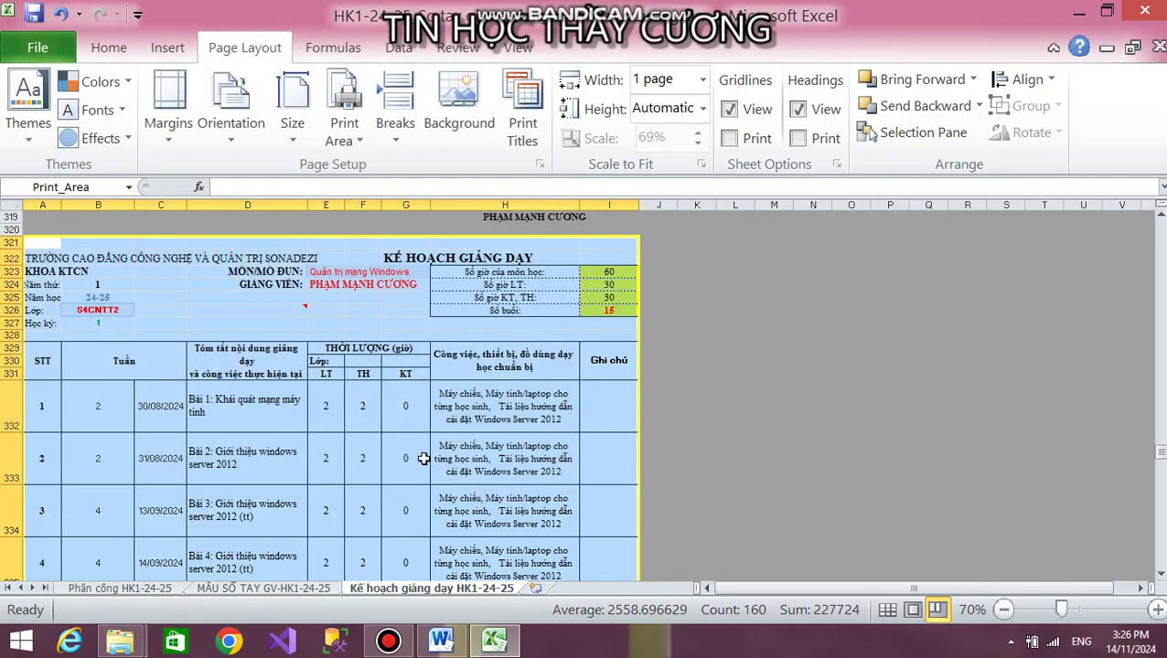
Copy the text of cell M8 on the Phân công HK1-24-25 sheet, the document title for class S4CNTT2
click(130, 589)
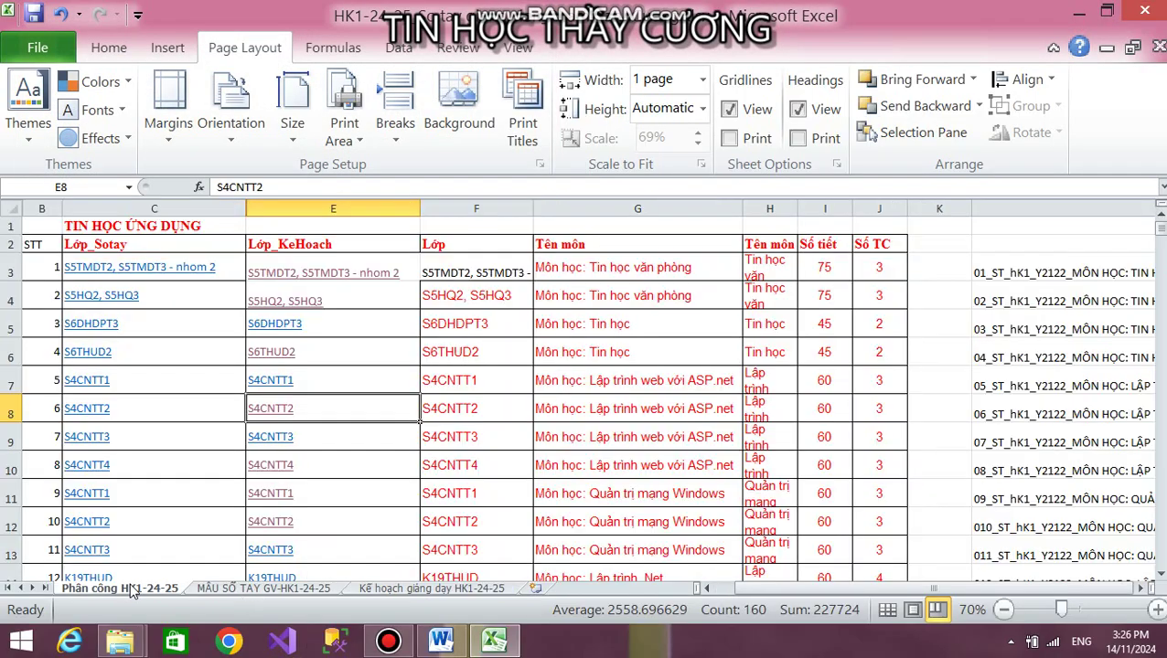
drag(984, 588, 1017, 585)
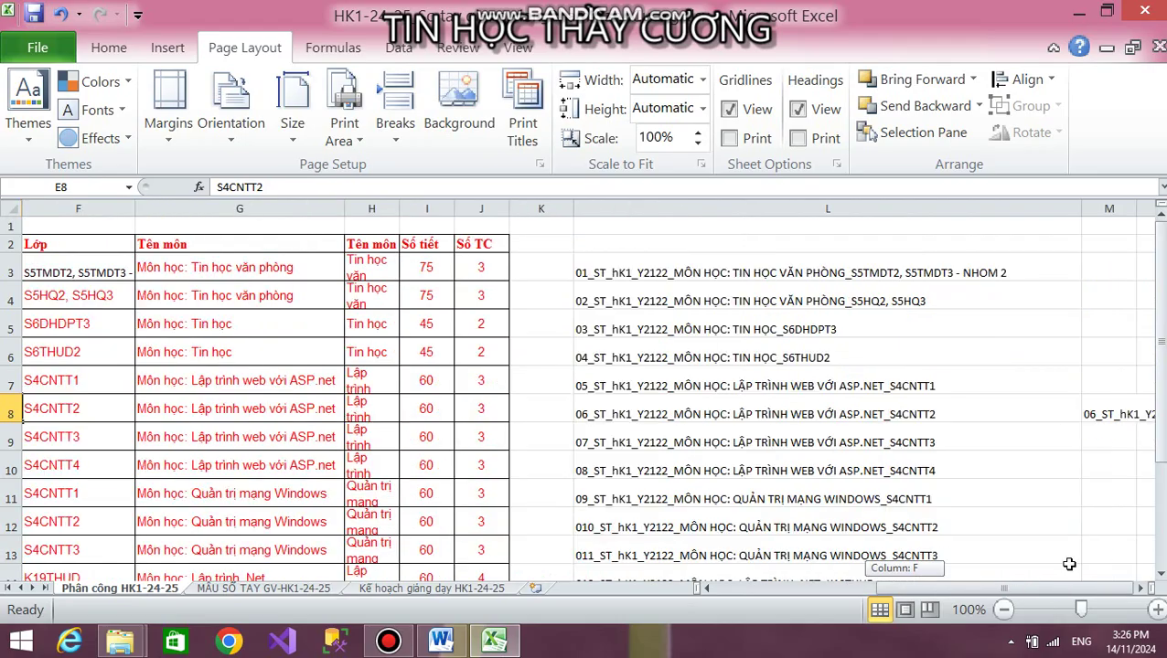
click(1109, 414)
drag(582, 186, 187, 186)
key(ctrl+c)
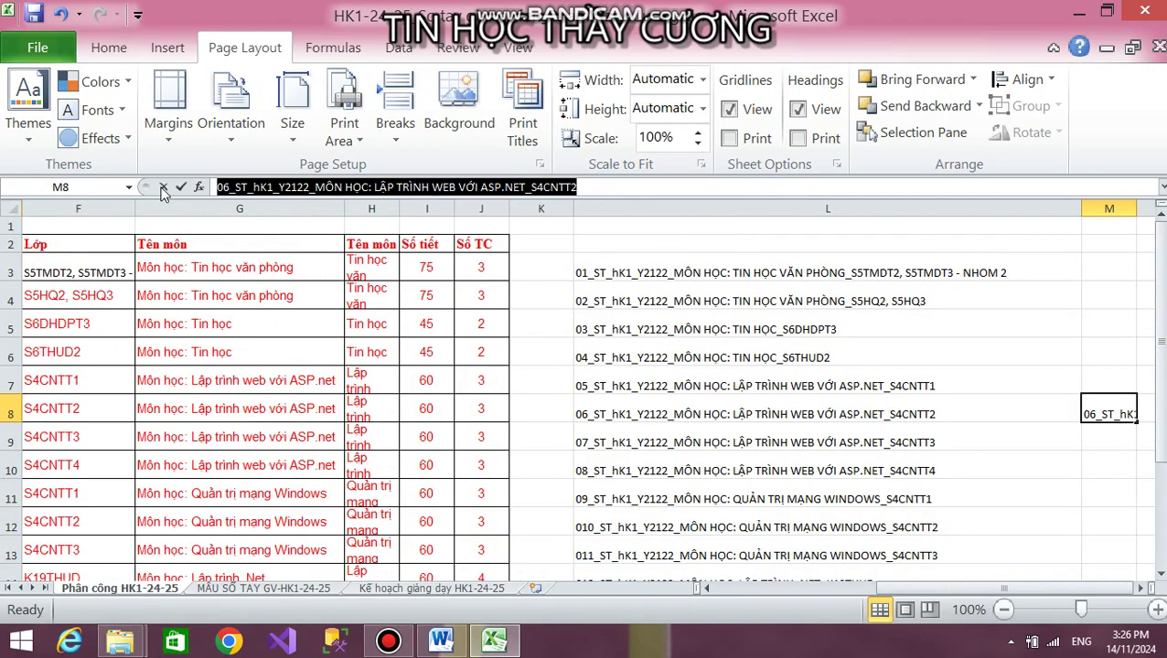
Start a PDF export of the Kế hoạch giảng dạy HK1-24-25 sheet, using the copied title as the file name
click(395, 591)
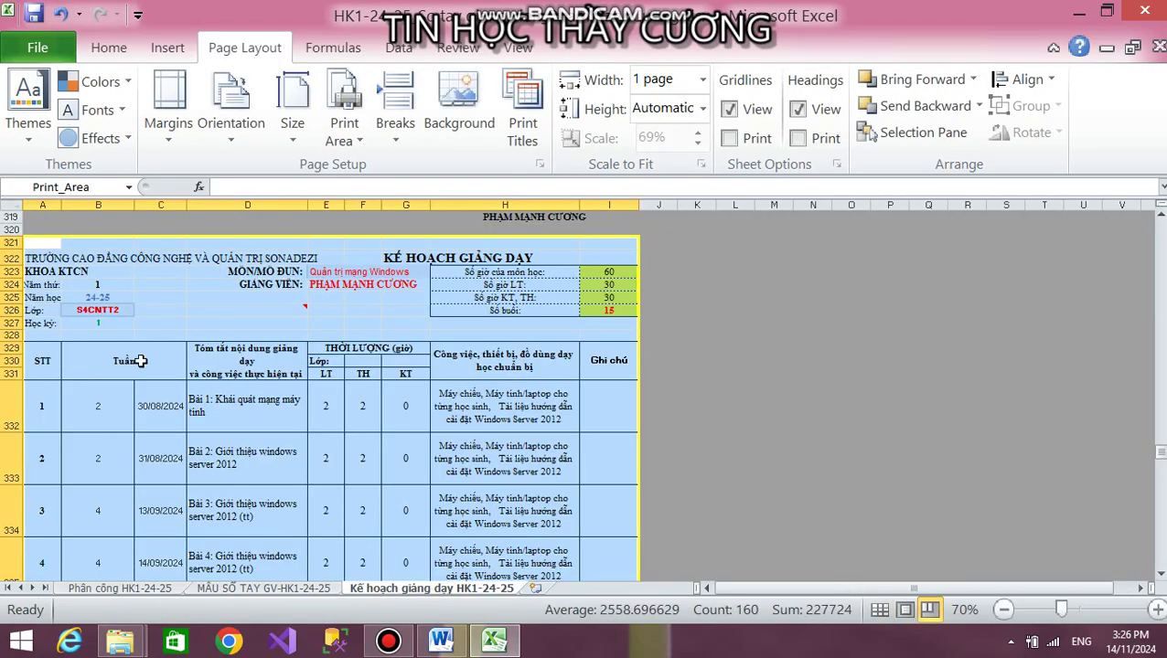
click(34, 47)
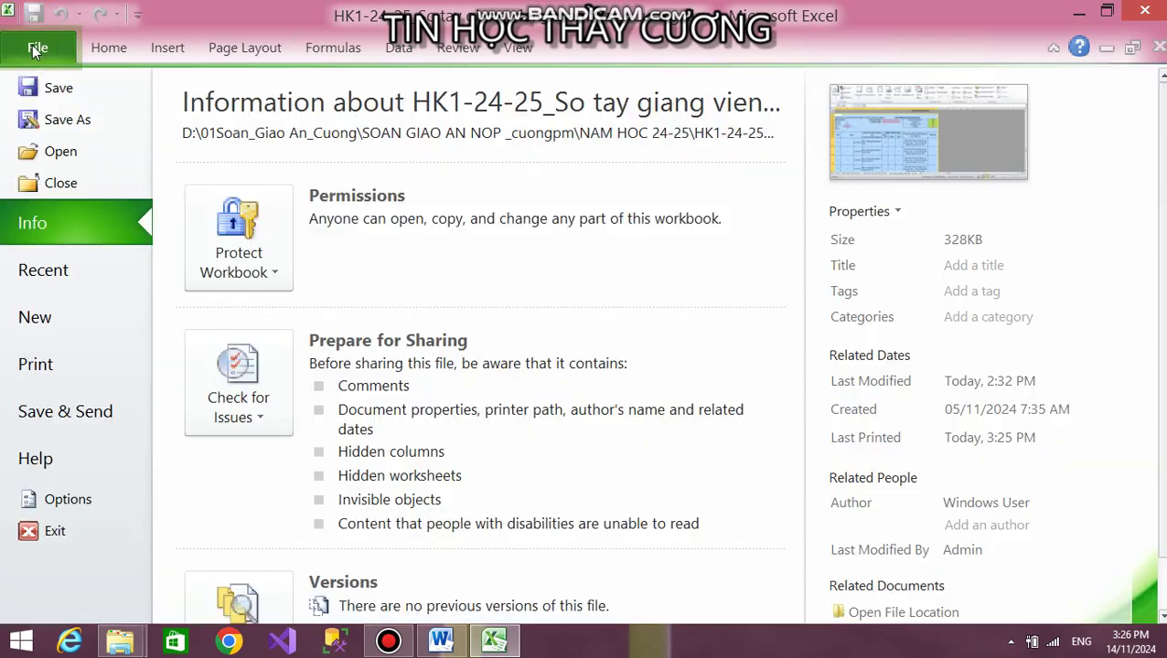
click(111, 357)
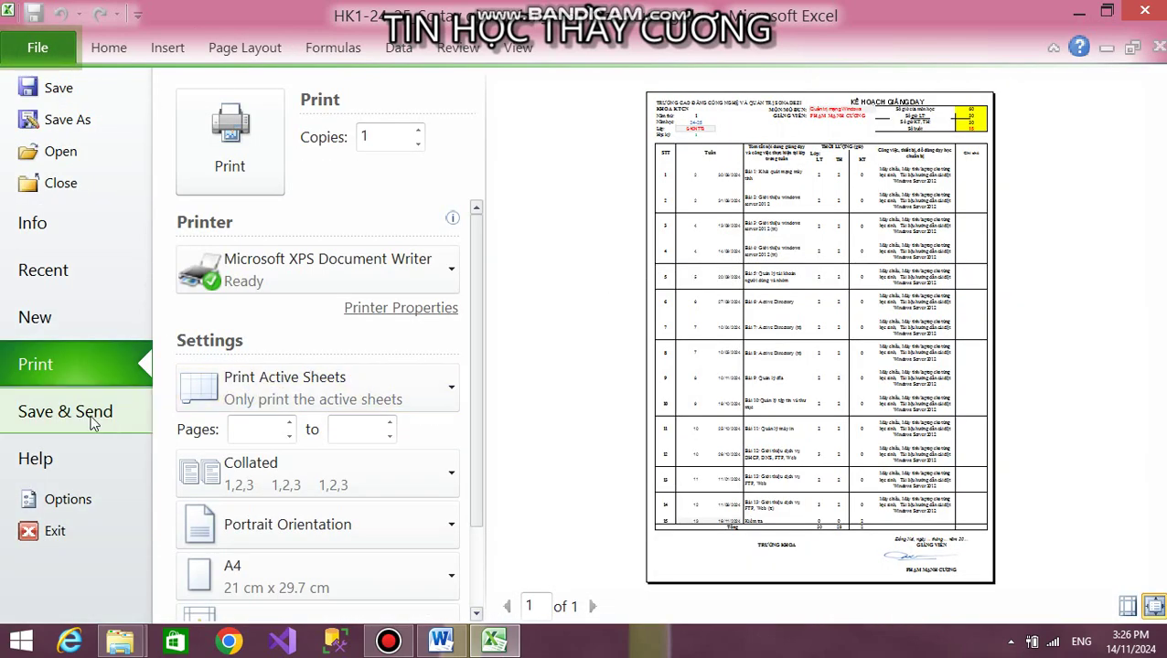
click(92, 419)
click(280, 432)
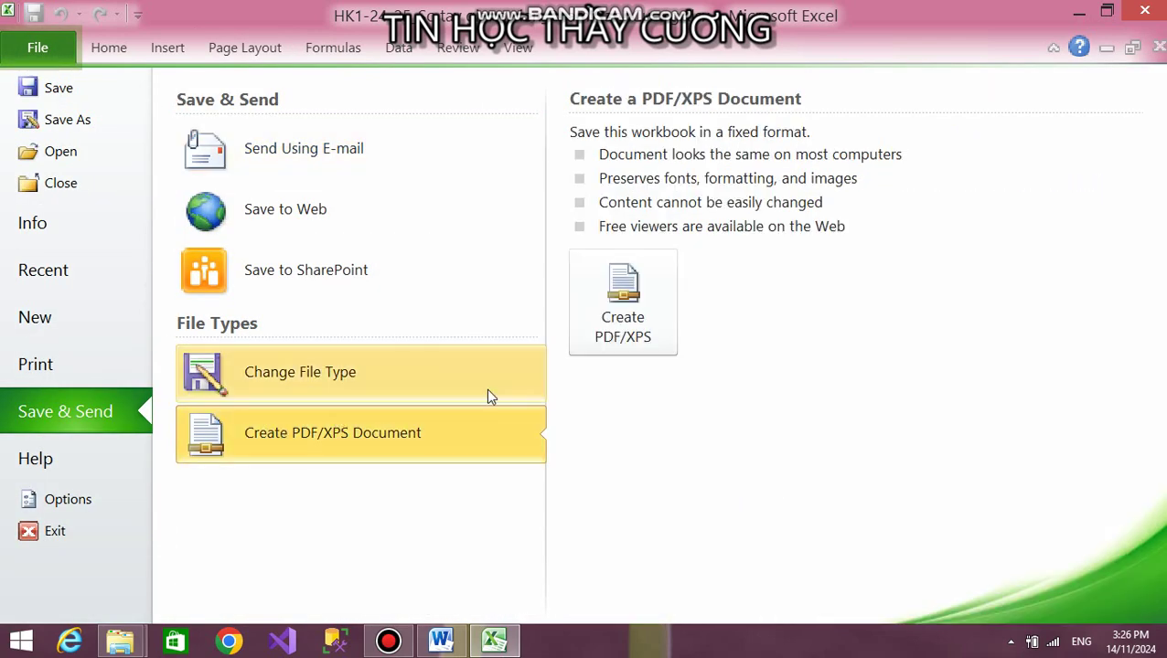
click(607, 337)
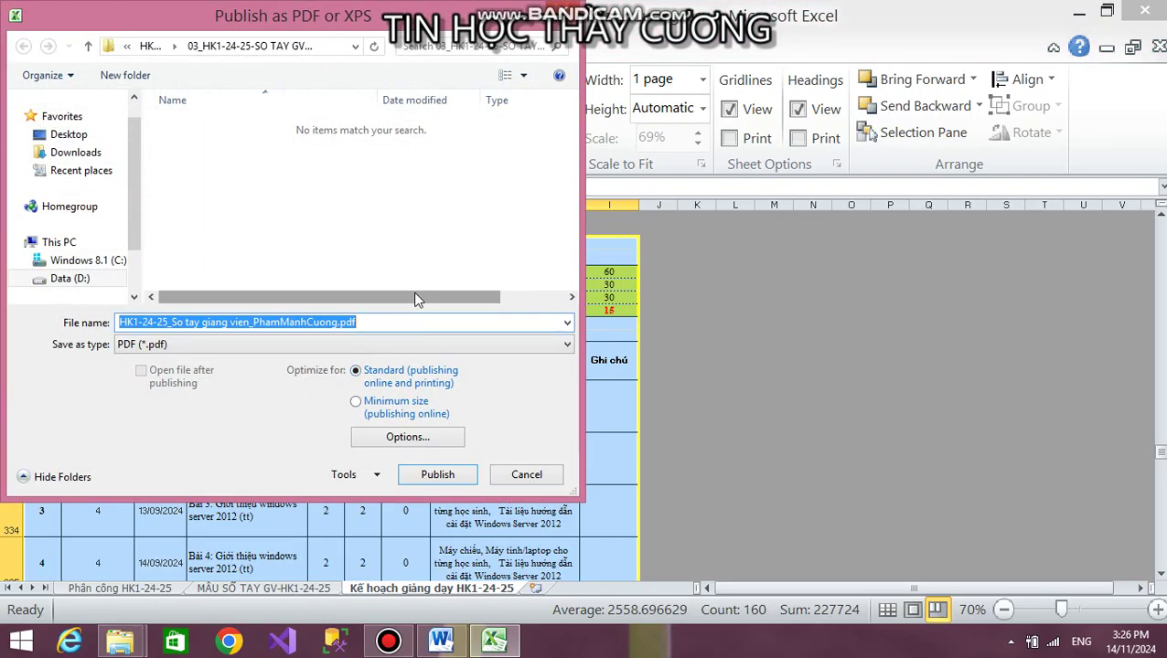
key(ctrl+v)
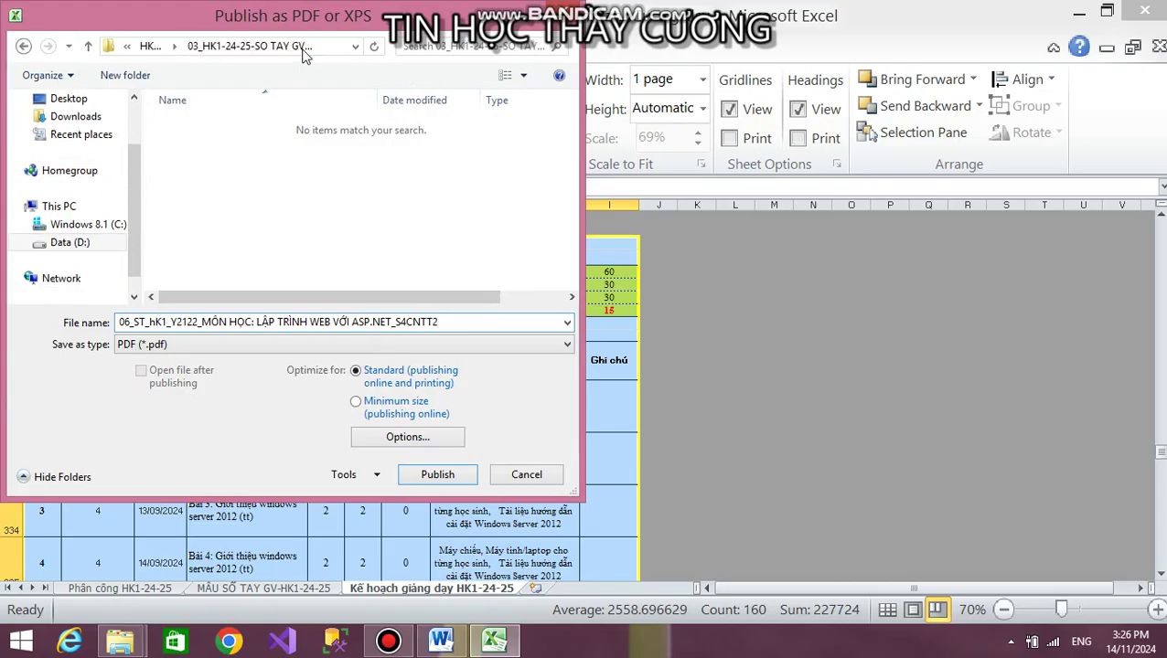
Choose the KEHOACHGV_pdf folder under NAM HOC 24-25, HK1-24-25 on drive D as the PDF's destination
click(354, 45)
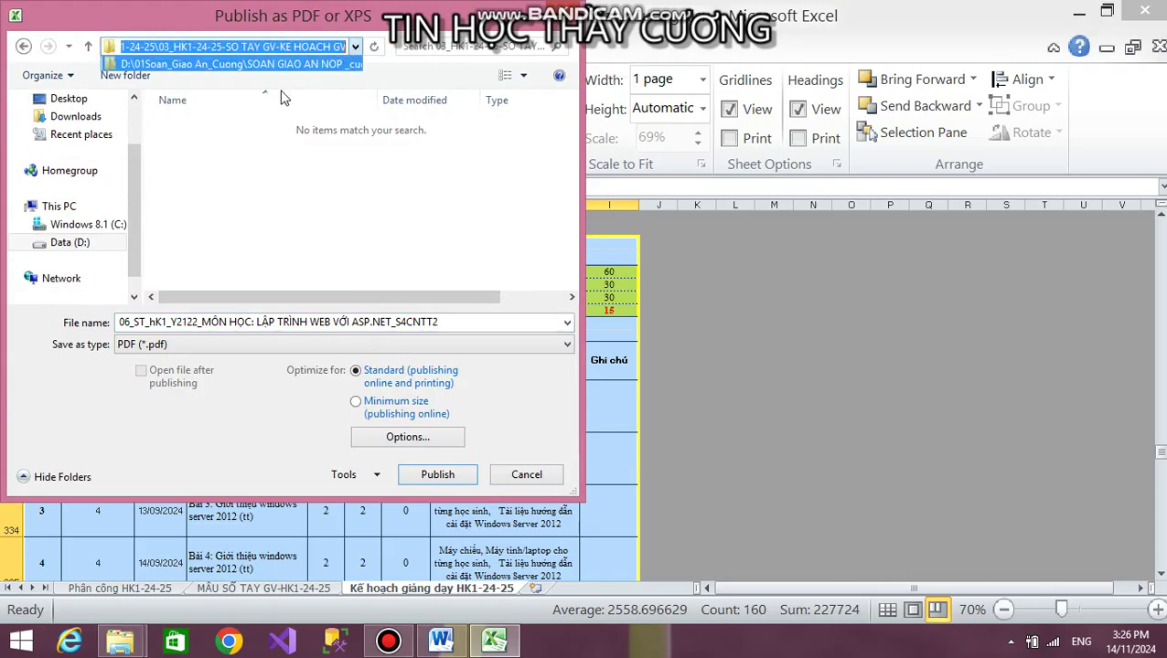
click(73, 244)
click(27, 244)
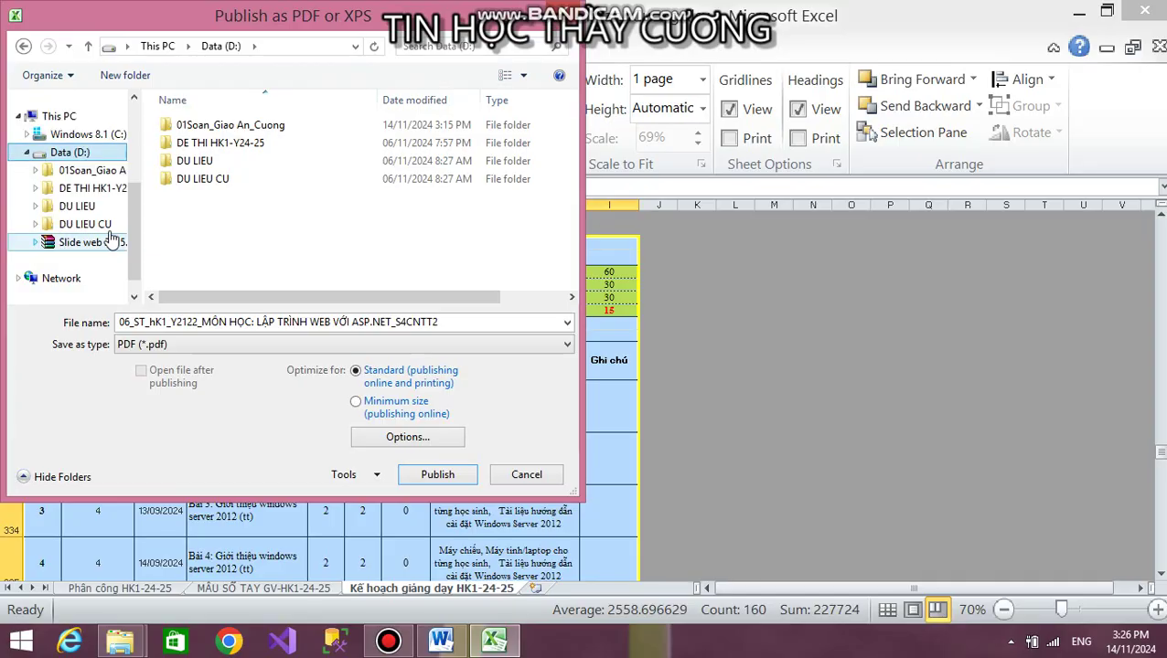
double_click(228, 125)
click(253, 199)
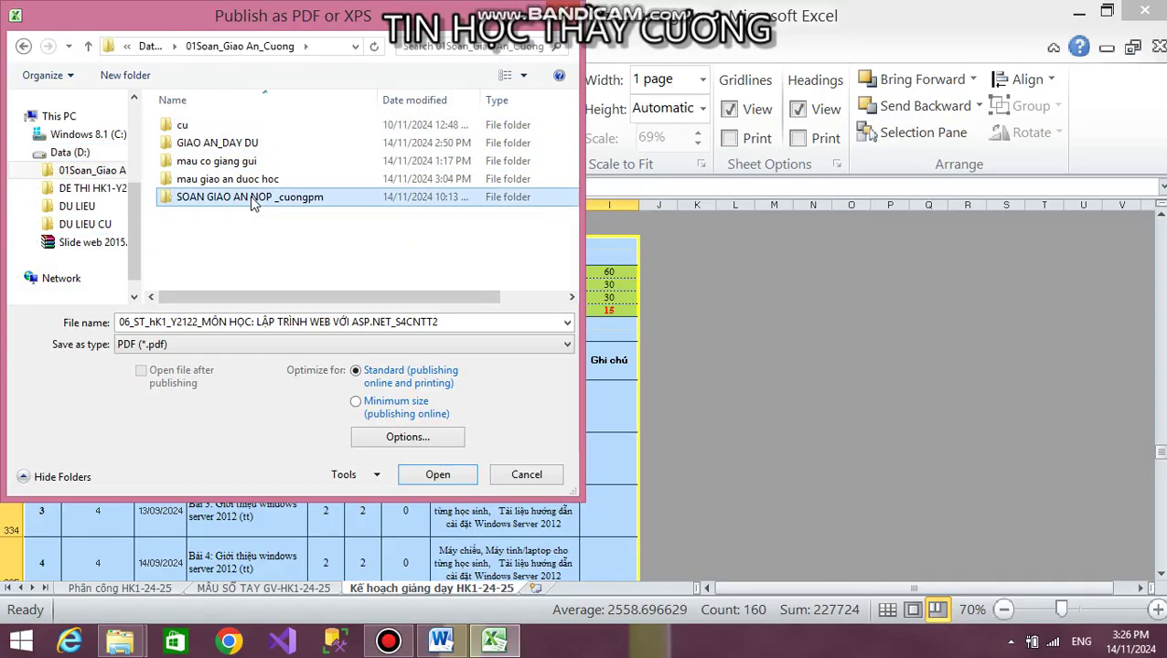
double_click(253, 199)
double_click(240, 179)
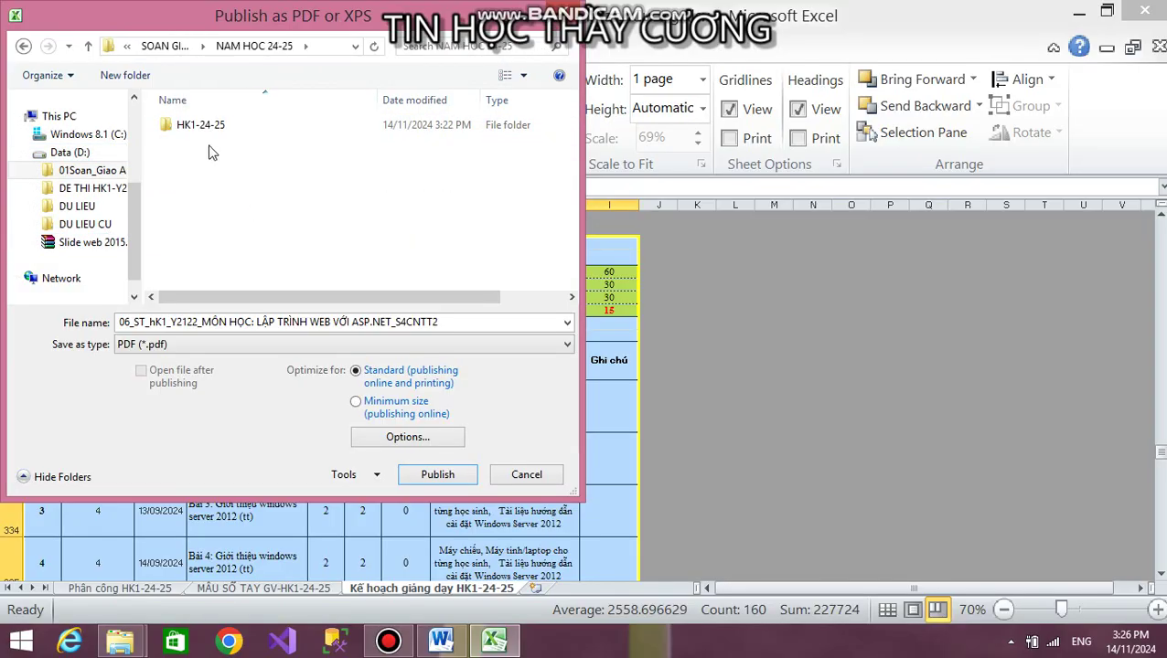
double_click(209, 125)
double_click(209, 193)
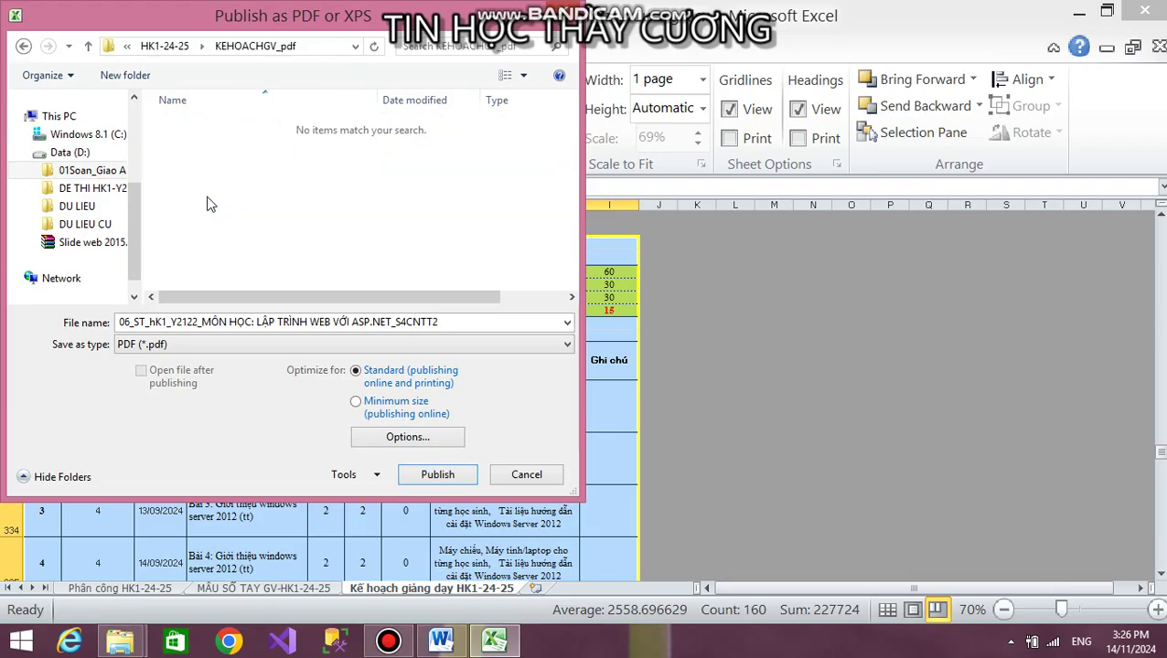
Change the file name to 06_ST_hK1_Y2122_MÔN HỌC_LẬP TRÌNH WEB VỚI ASP.NET_S4CNTT2 and publish the PDF
click(474, 322)
click(411, 322)
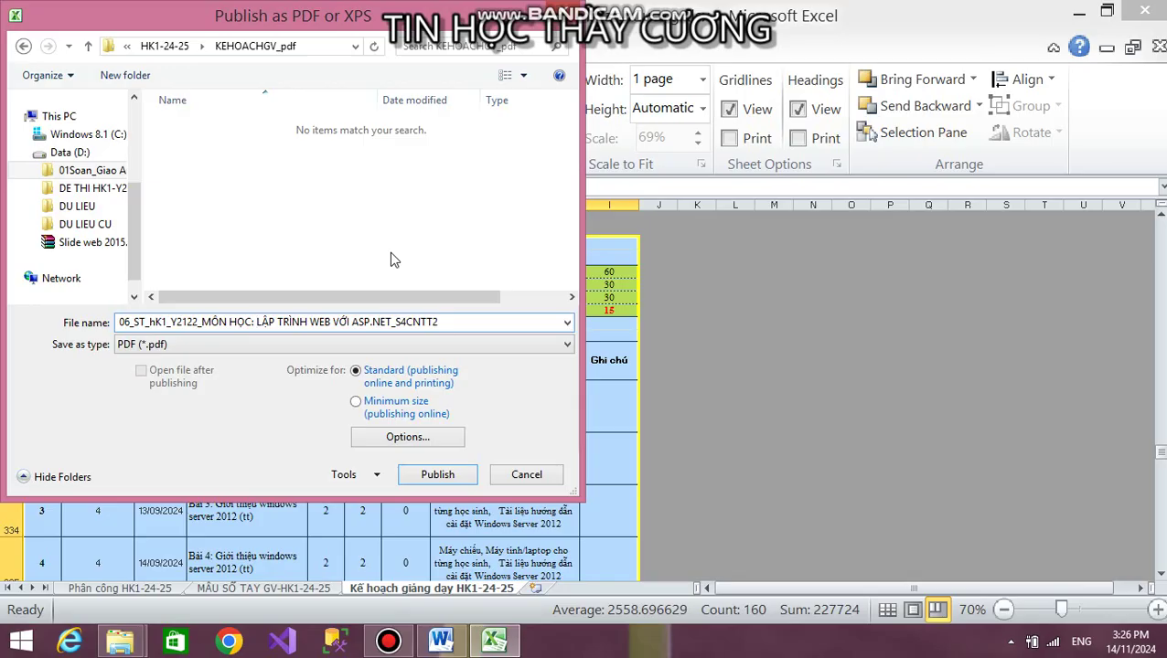
key(BackSpace)
key(BackSpace)
text(_)
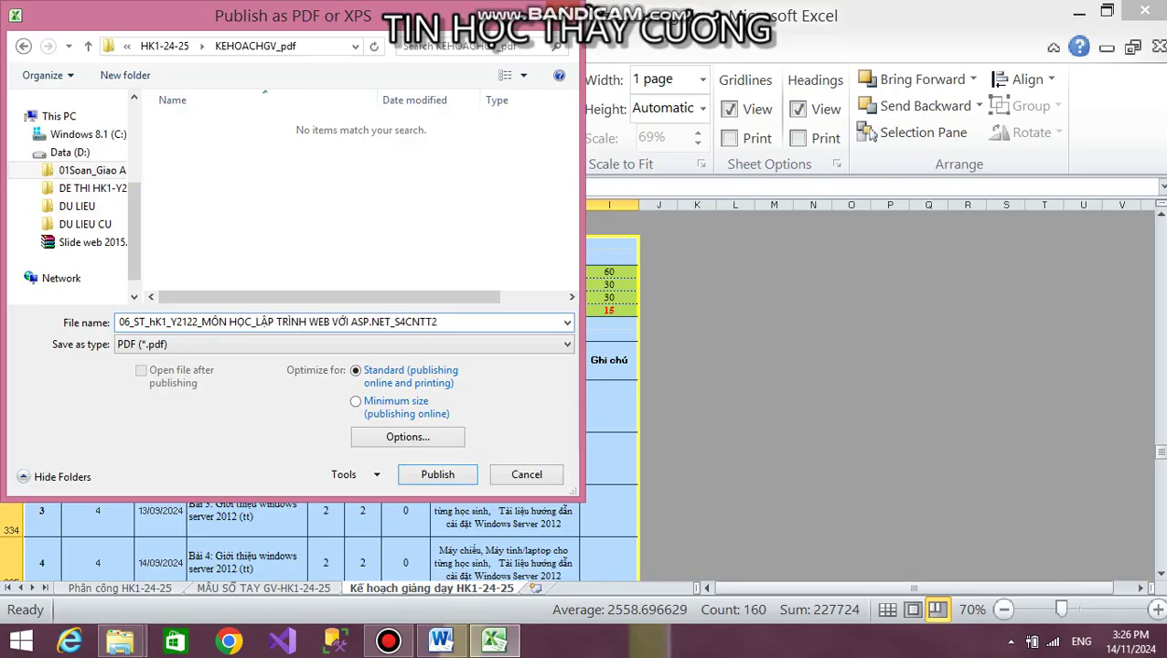
click(447, 478)
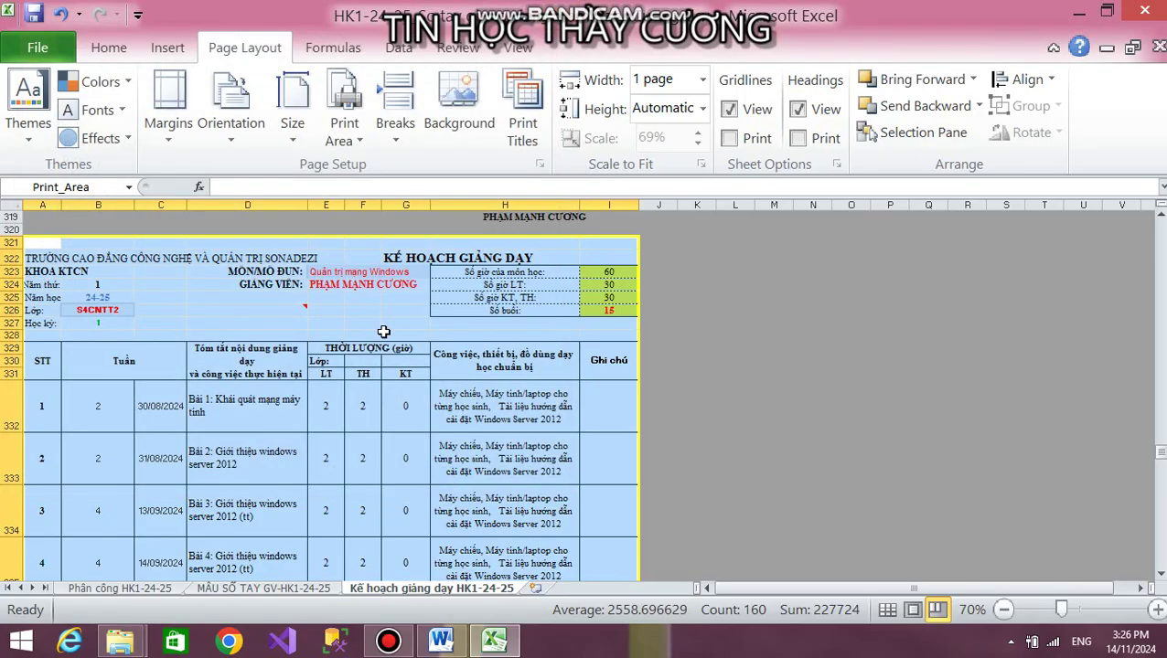
Switch to File Explorer, open the KEHOACHGV_pdf folder and widen the Name column to fit the exported file's full name
mouse_move(120, 642)
click(274, 558)
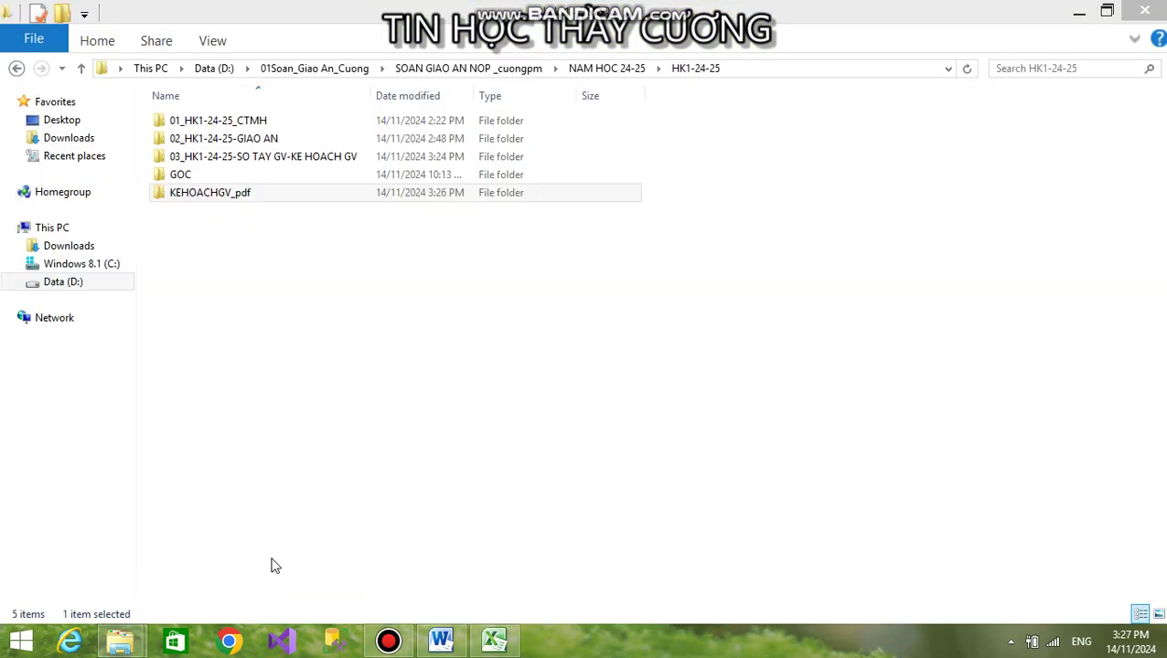
double_click(226, 196)
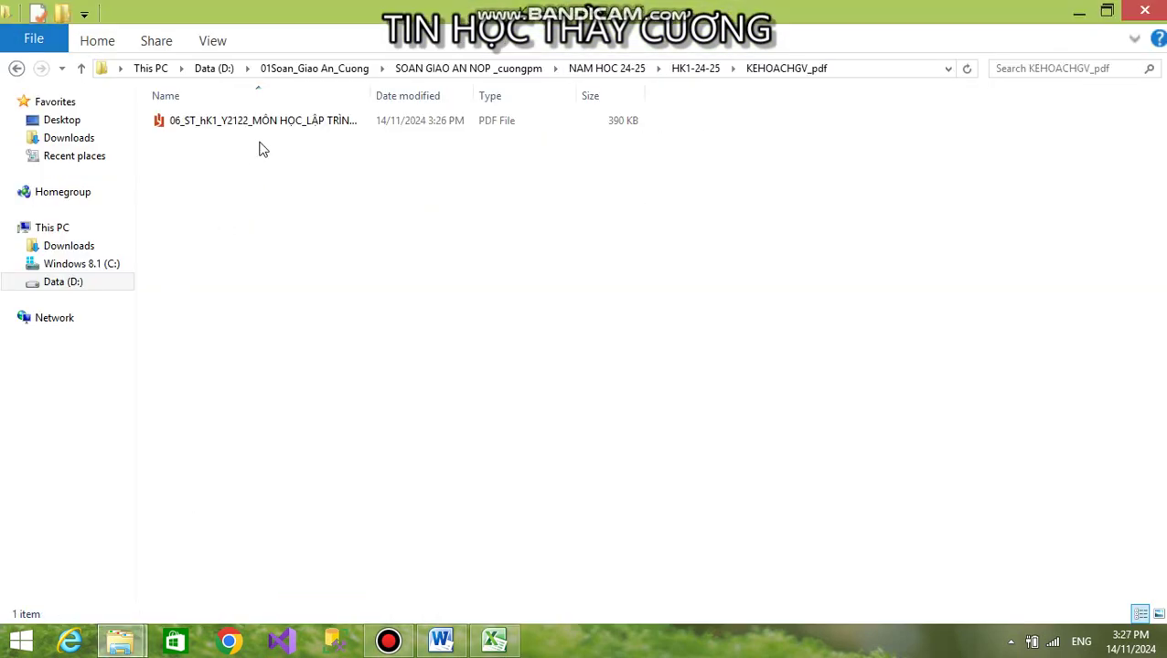
click(260, 123)
double_click(561, 95)
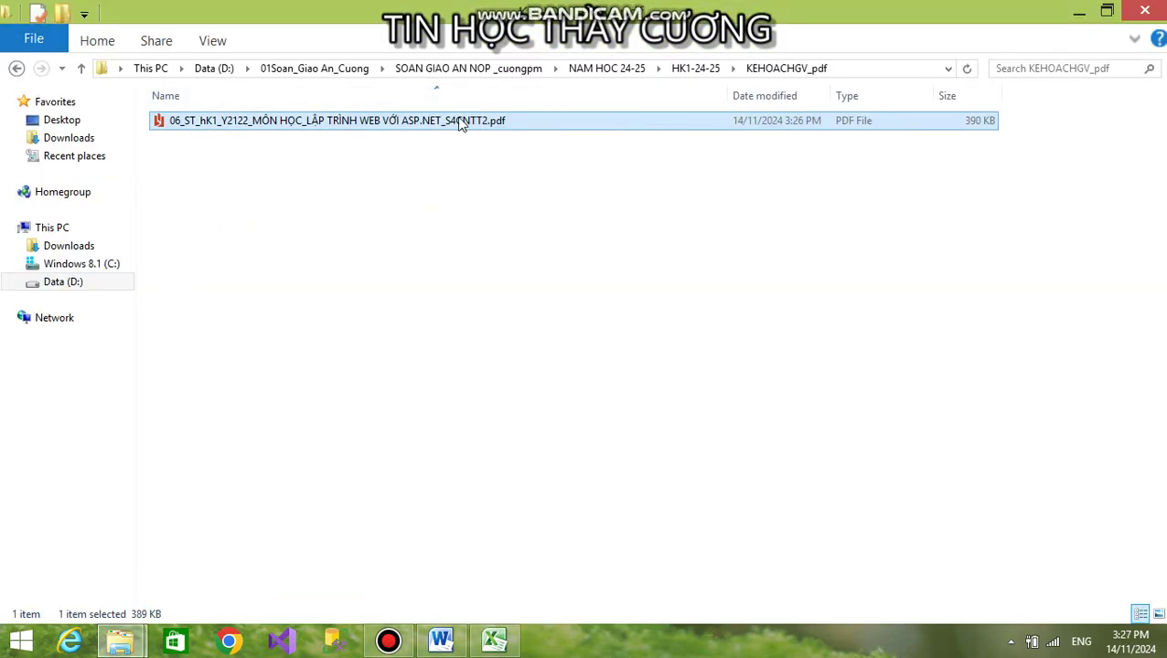
Open the exported S4CNTT2 PDF and check the lesson table and signature block across its pages
double_click(471, 124)
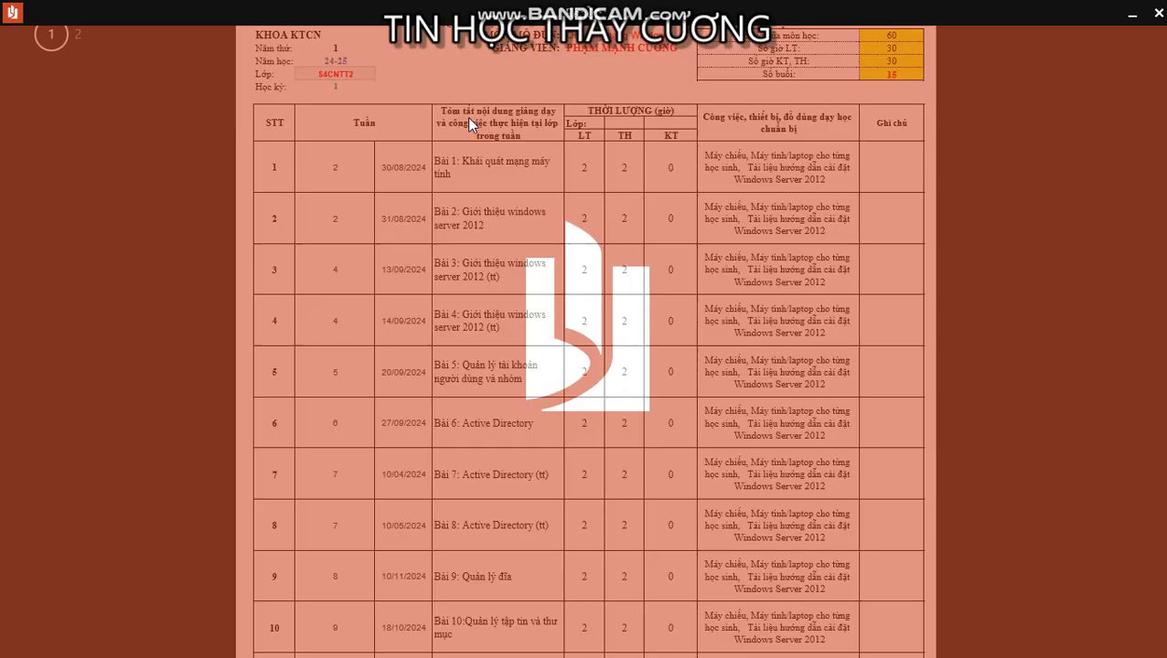
scroll(547, 442, down, 10)
scroll(557, 489, up, 4)
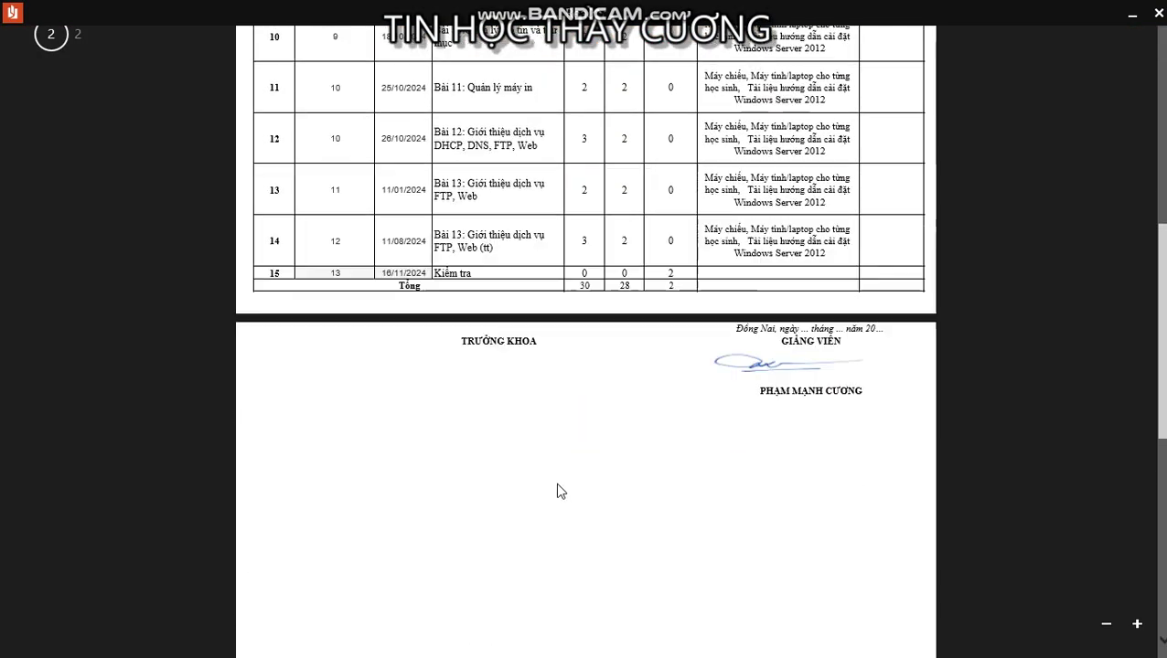
scroll(597, 555, up, 5)
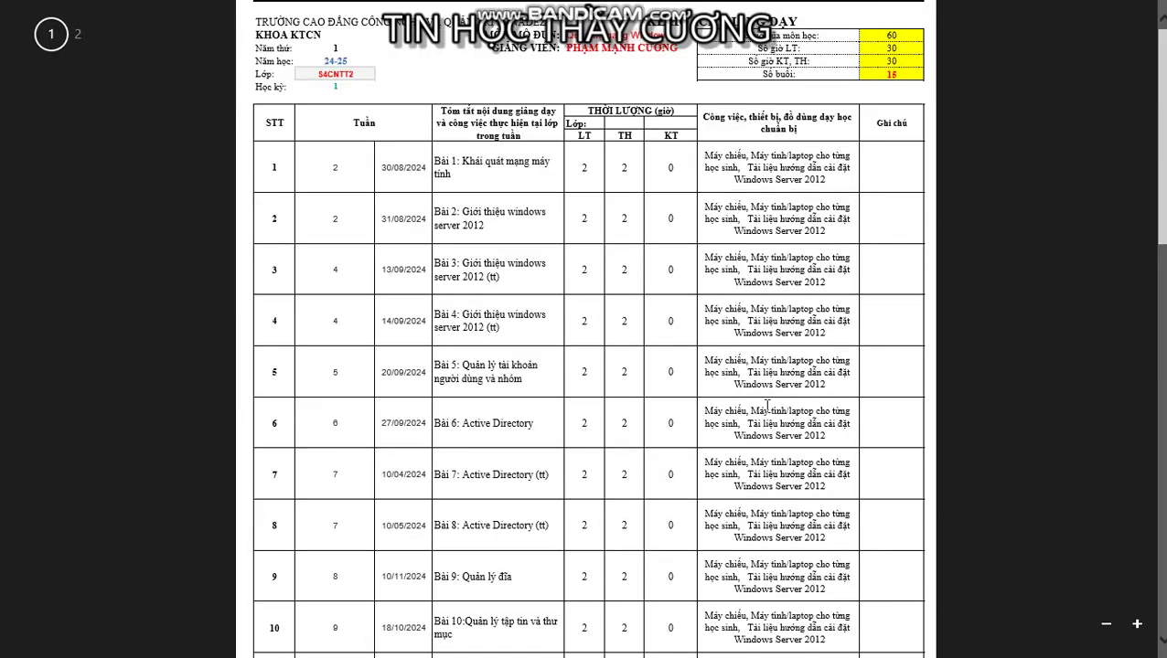
Close the PDF, switch back to Excel and open the Phân công HK1-24-25 sheet
key(alt+F4)
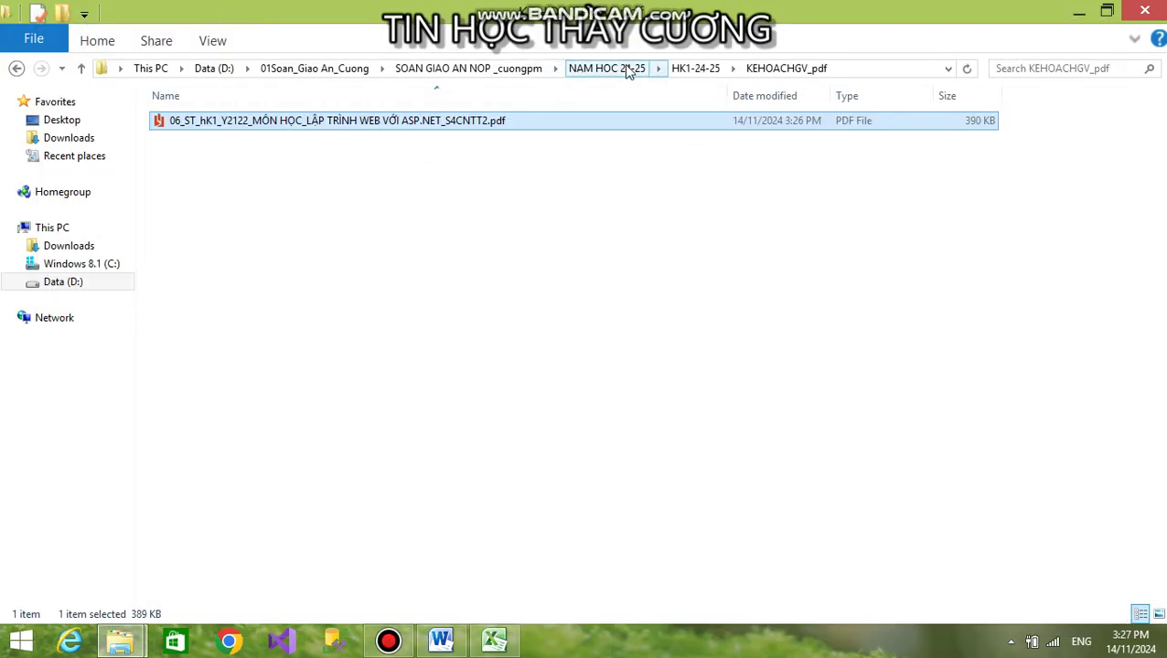
click(498, 645)
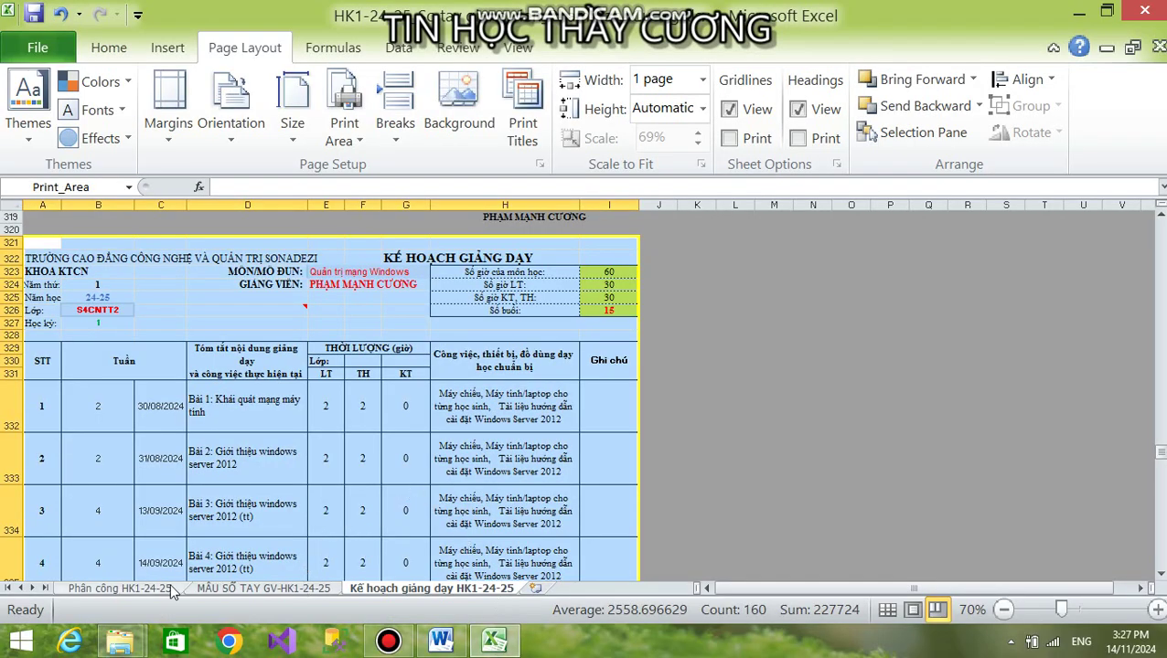
click(119, 588)
Fill the file name text in cell M8 upward through M3
click(1098, 272)
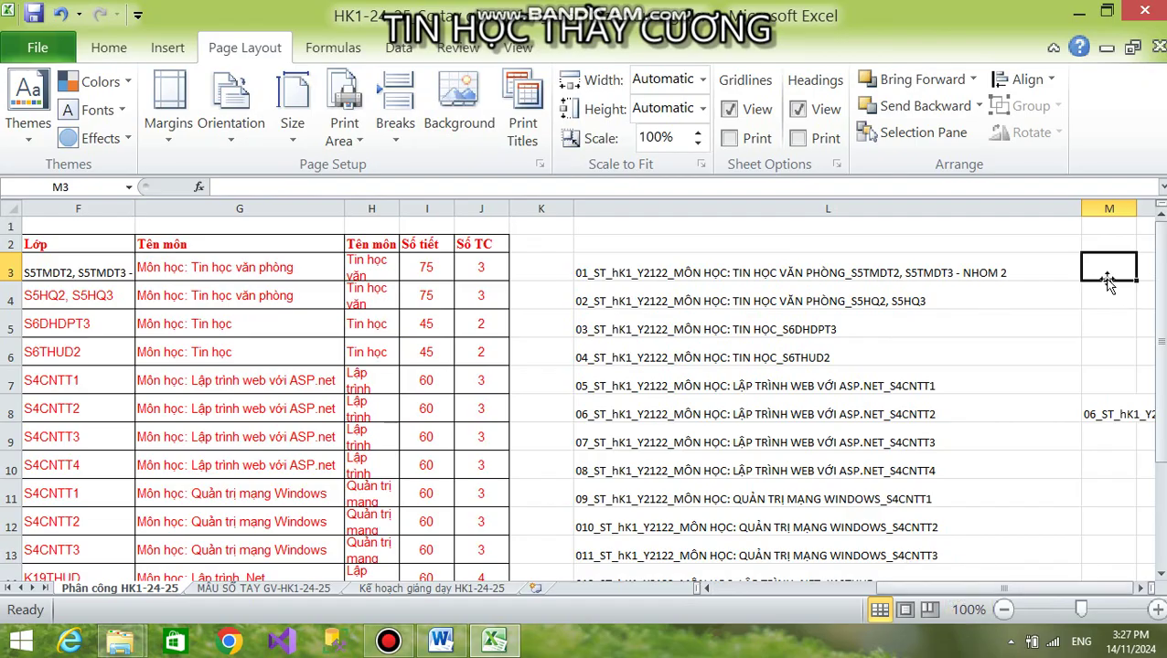
click(1100, 416)
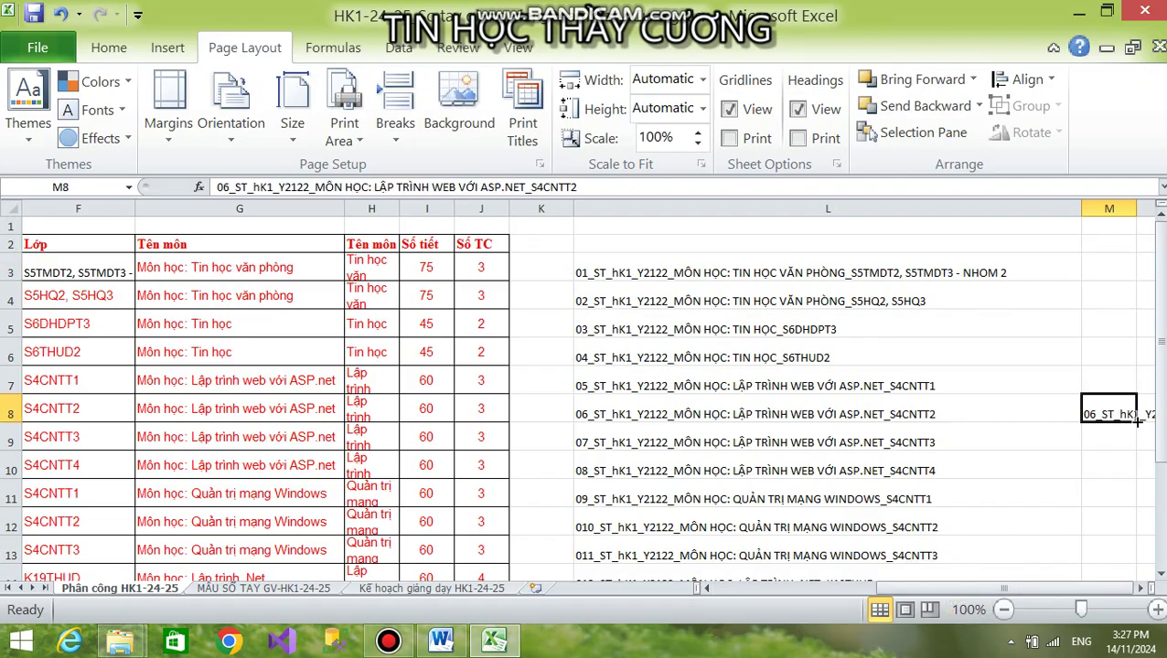
drag(1136, 421, 1121, 270)
click(1123, 267)
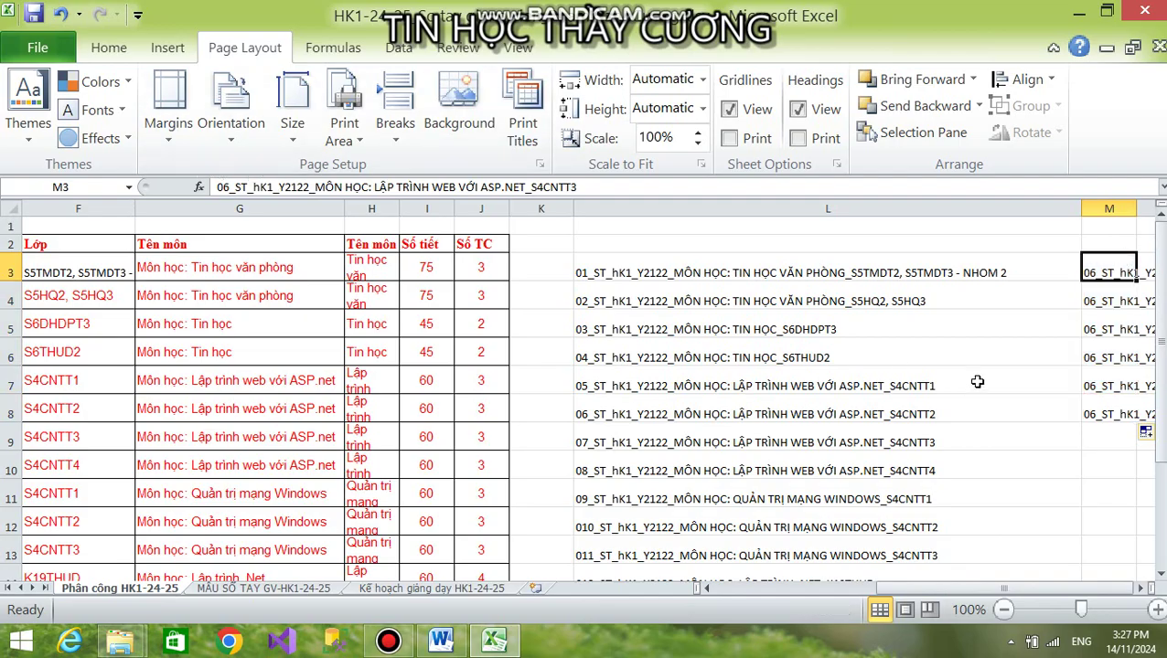
Follow the Lớp_KeHoach link for S5TMDT2, S5TMDT3 - nhom 2 to its teaching plan and go to the plan's heading
click(855, 273)
drag(969, 586, 801, 587)
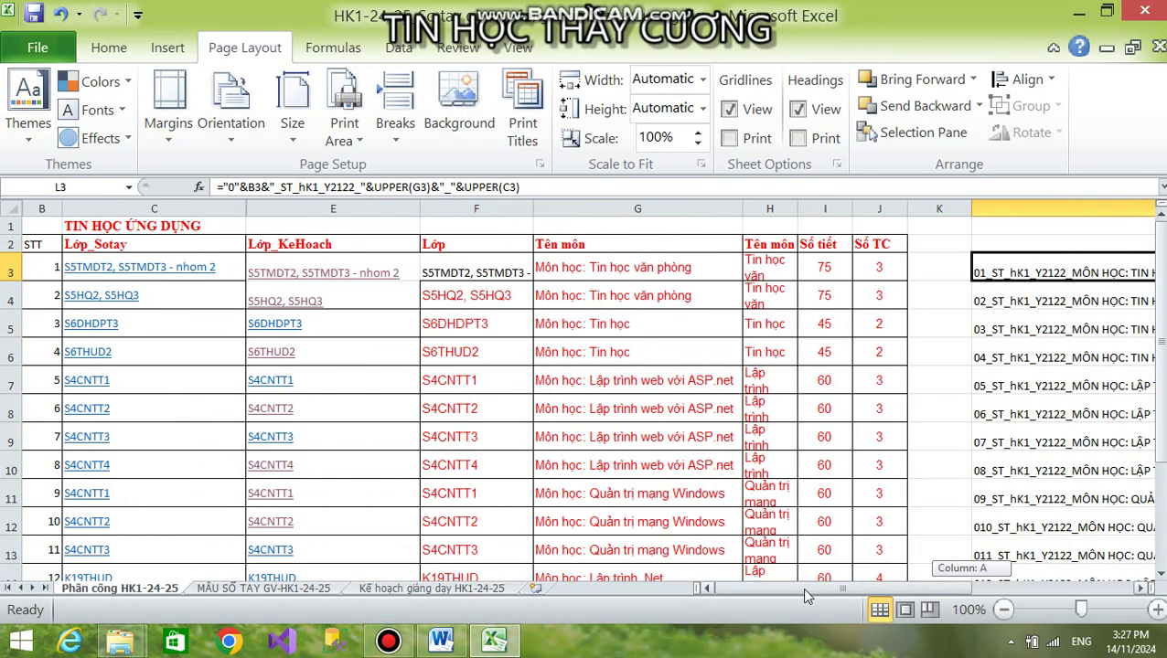
click(367, 276)
click(248, 329)
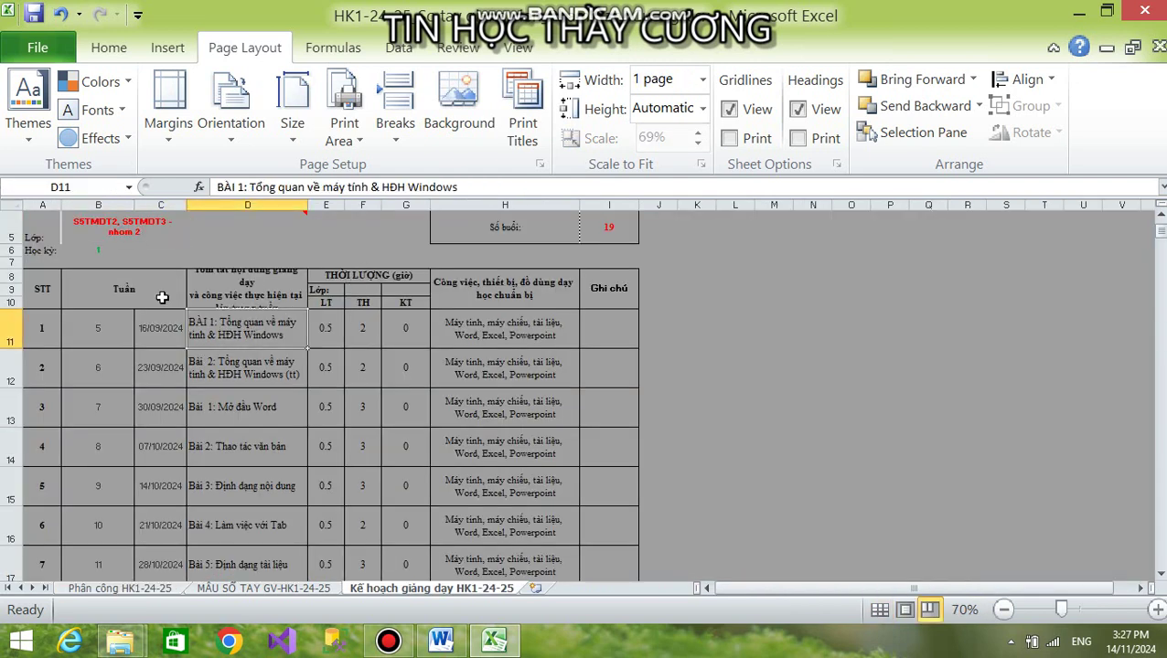
scroll(108, 263, up, 1)
scroll(34, 235, up, 1)
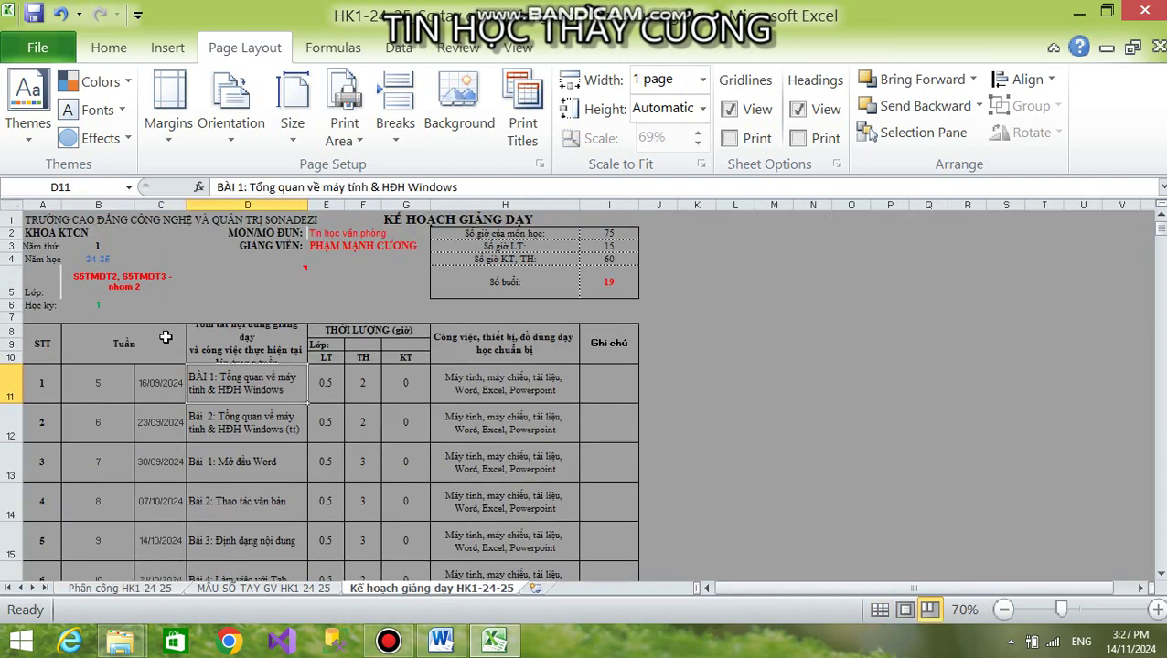
Set A1:I40, the S5TMDT2, S5TMDT3 - nhom 2 teaching plan including its signature block, as the print area
drag(53, 221, 597, 311)
click(345, 128)
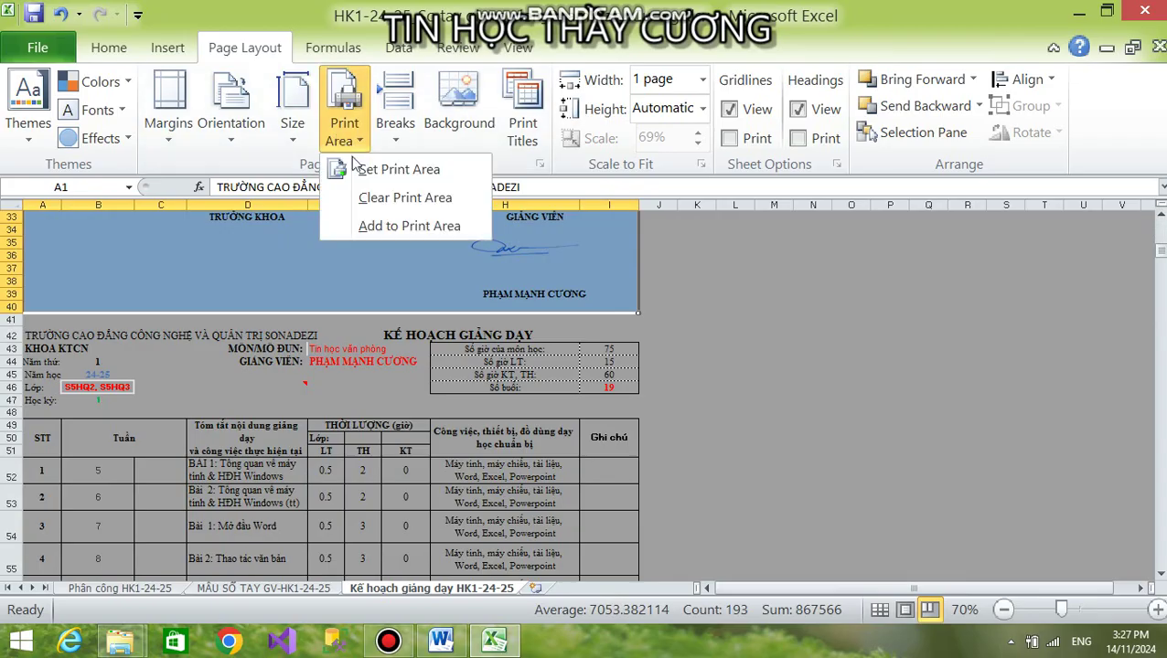
click(398, 170)
click(444, 374)
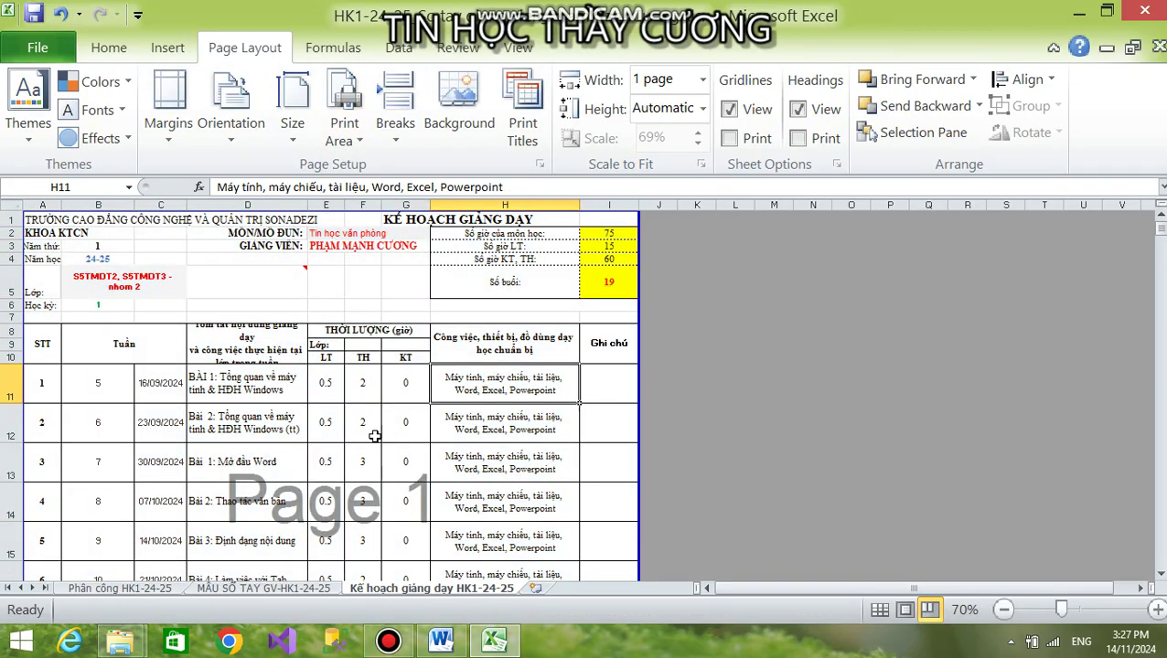
Check both pages of the teaching plan in the print preview and find where the page break splits the lesson table
scroll(347, 434, down, 2)
click(64, 57)
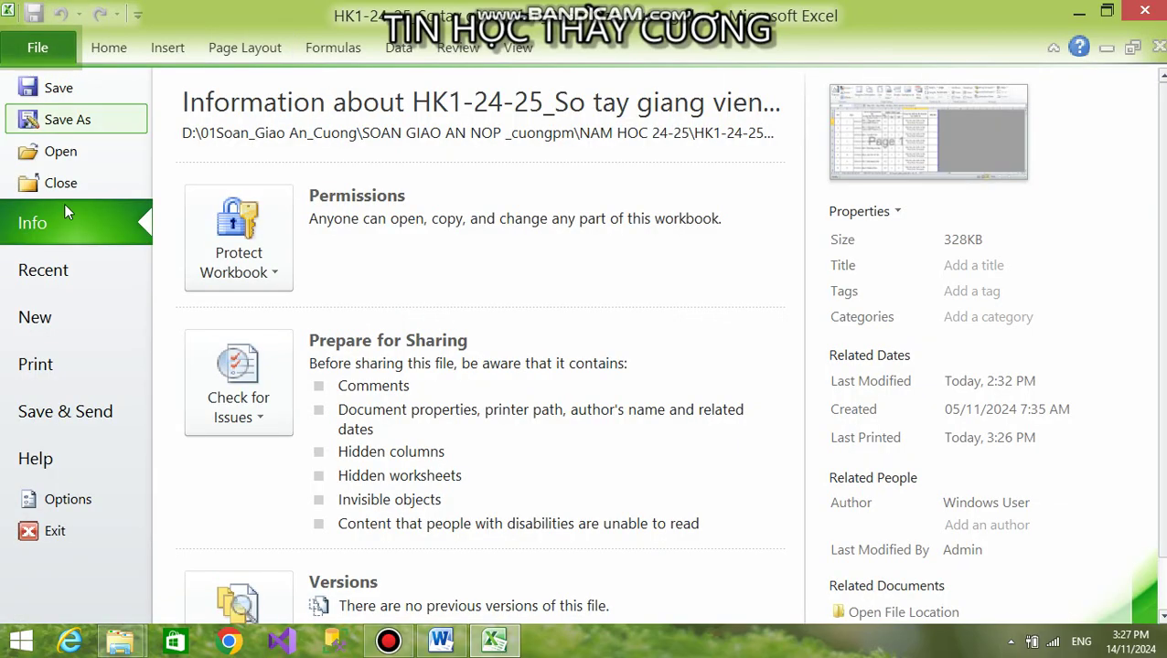
click(36, 364)
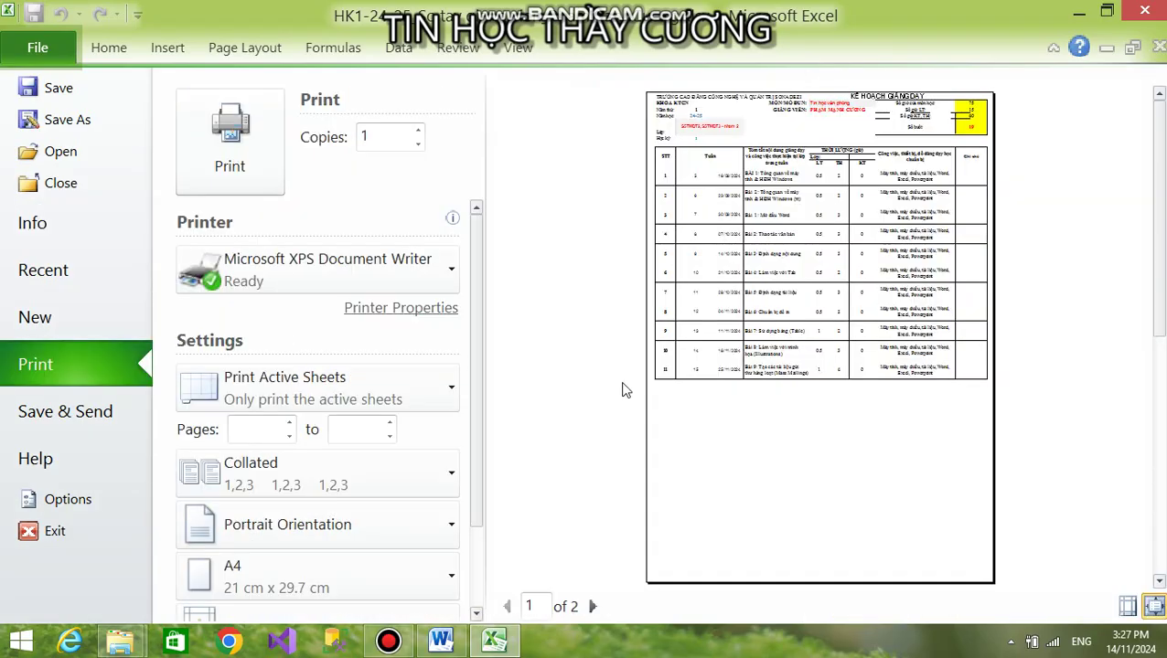
scroll(873, 374, down, 1)
scroll(876, 347, up, 1)
scroll(879, 357, down, 1)
scroll(891, 385, up, 1)
click(104, 47)
scroll(545, 354, down, 1)
scroll(545, 354, down, 2)
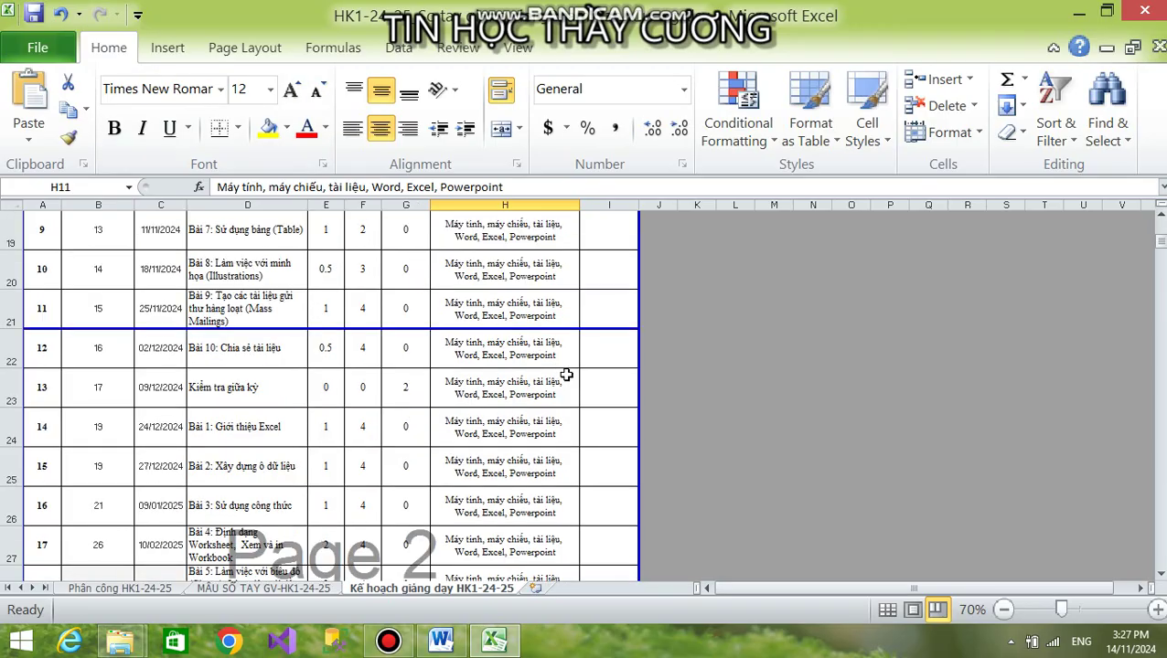
scroll(566, 375, up, 6)
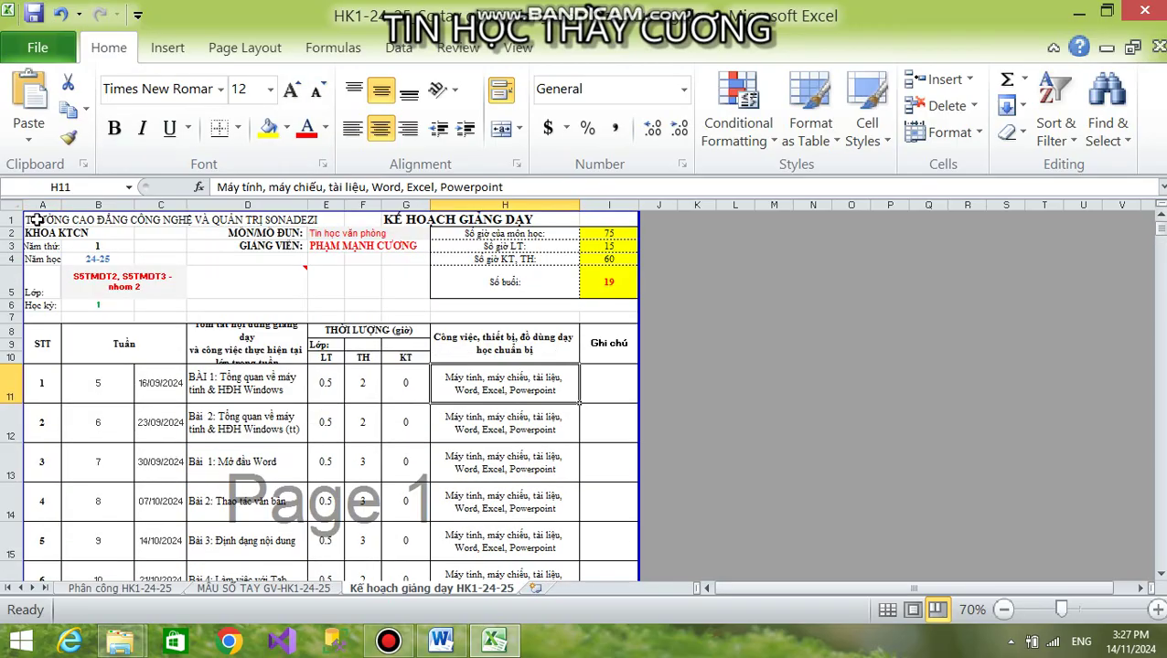
Select A1:I40, review the Sheet, Margins and Page settings in Page Setup, and adjust the scaling to 100% of normal size
drag(41, 220, 614, 488)
click(259, 50)
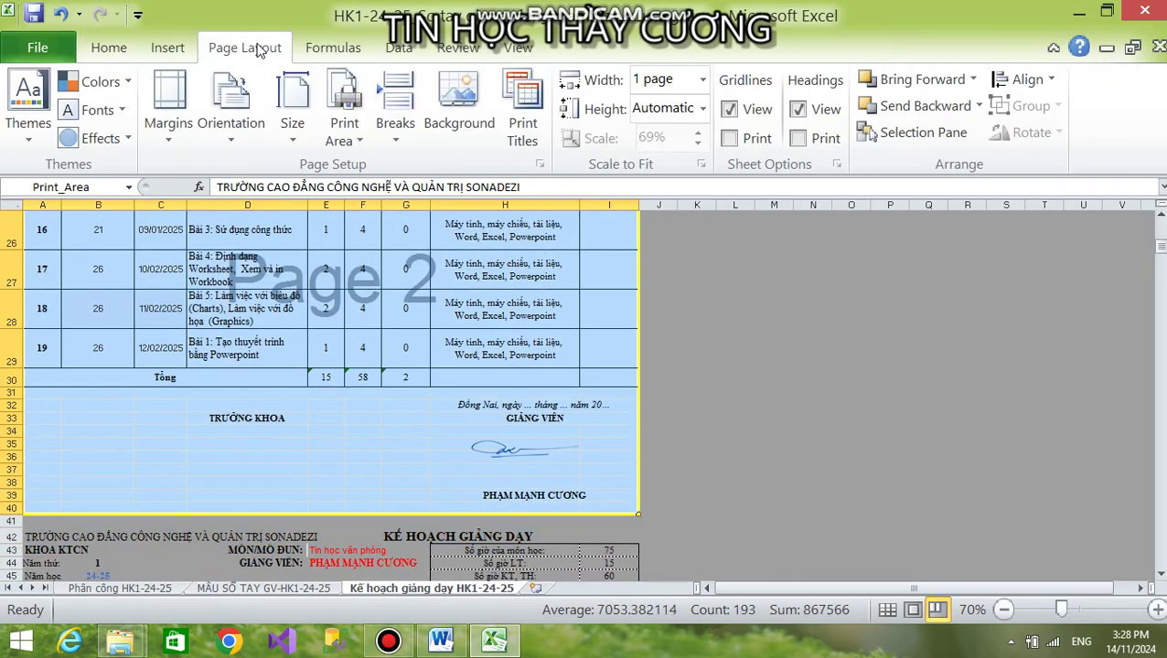
click(704, 110)
click(700, 139)
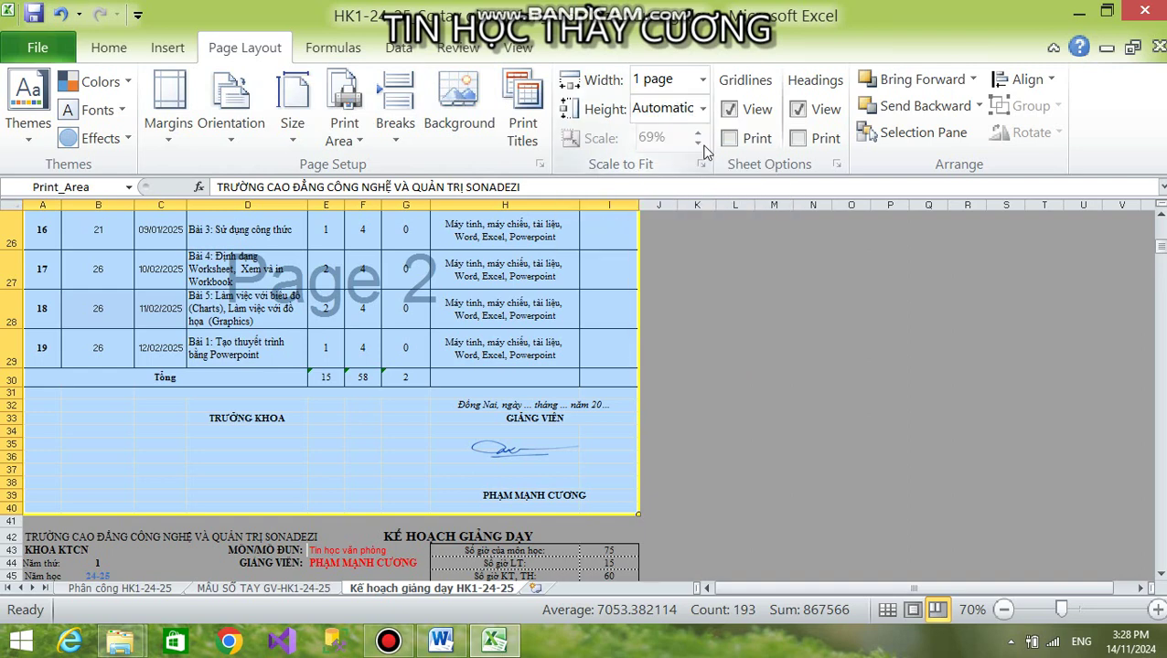
click(526, 137)
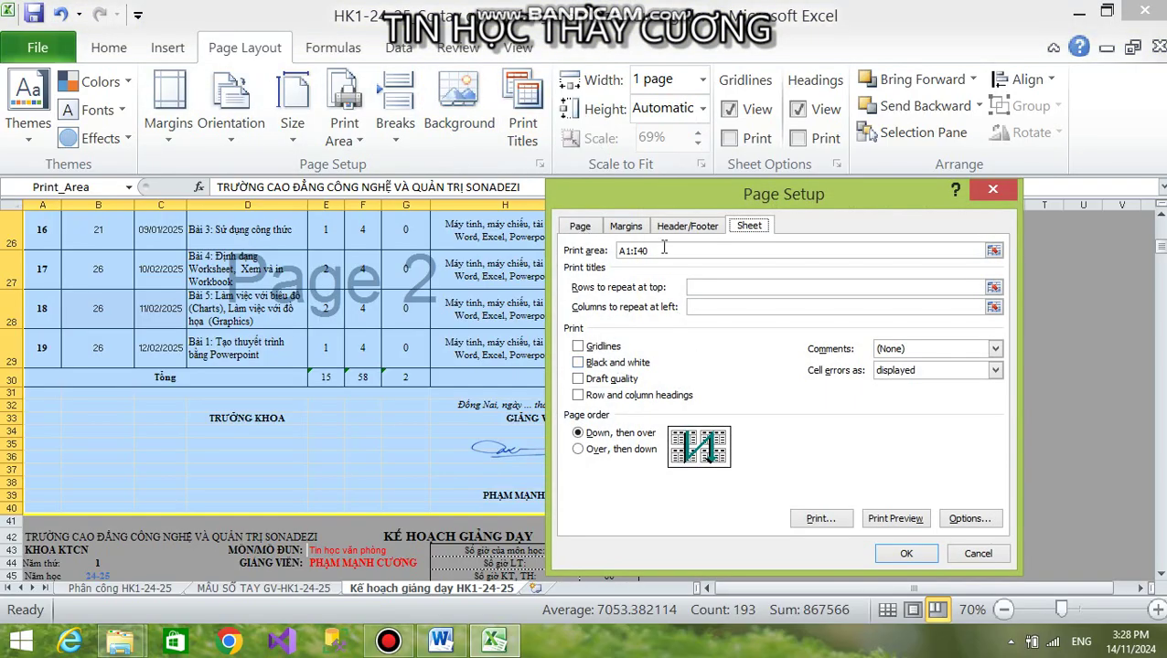
click(667, 230)
click(624, 229)
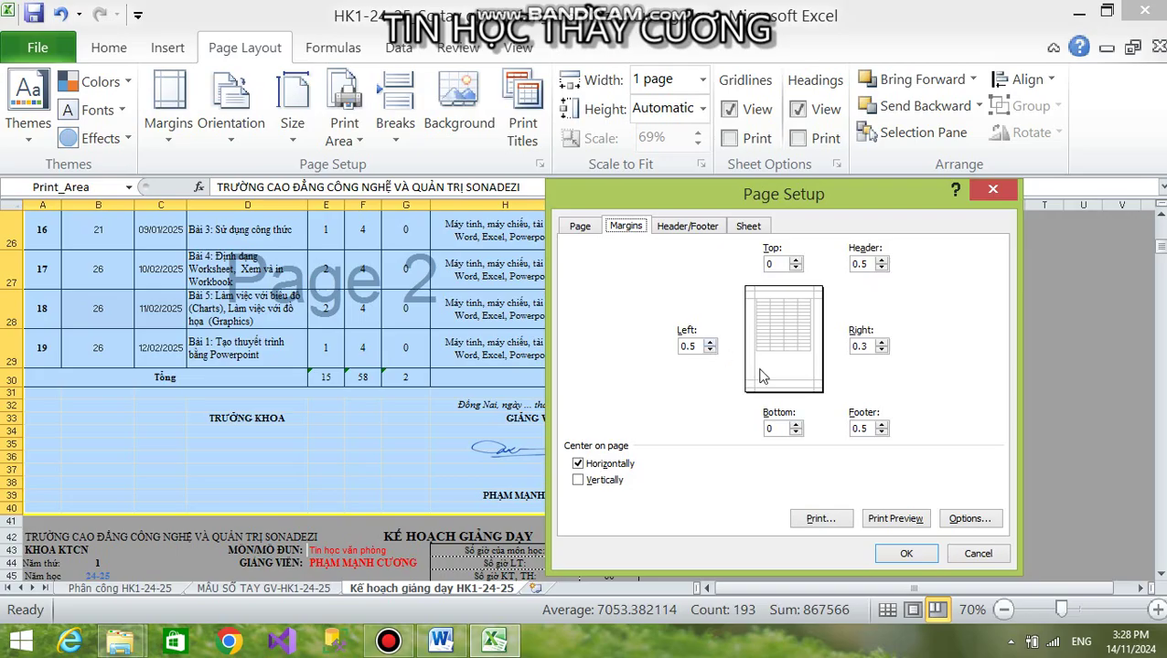
click(582, 227)
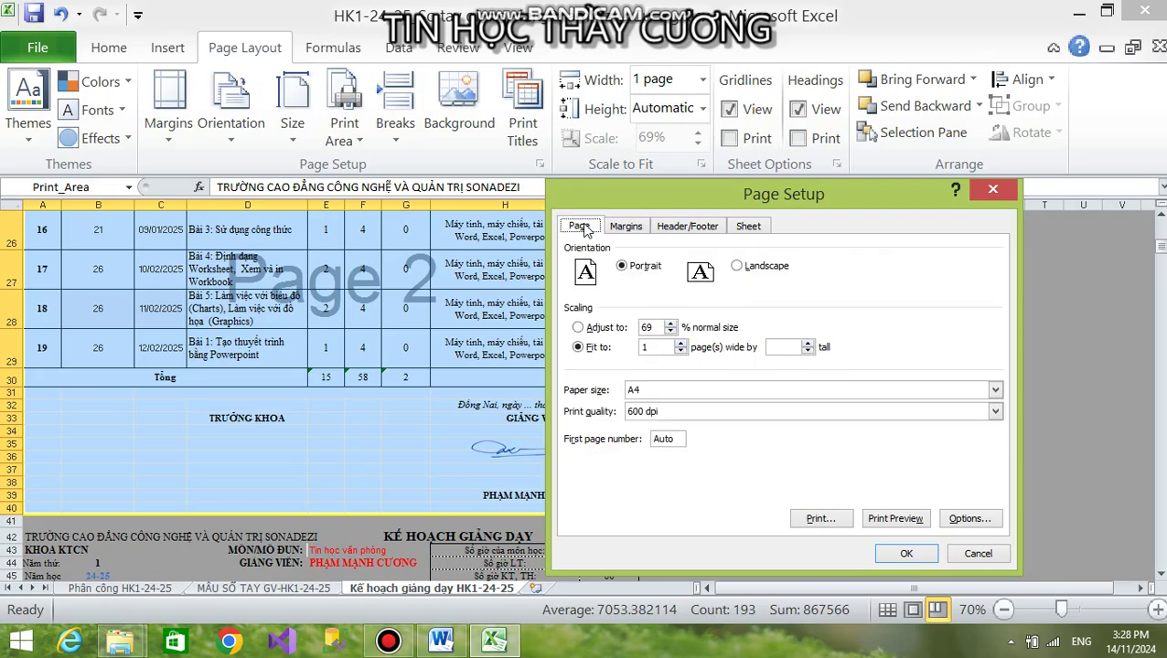
click(671, 325)
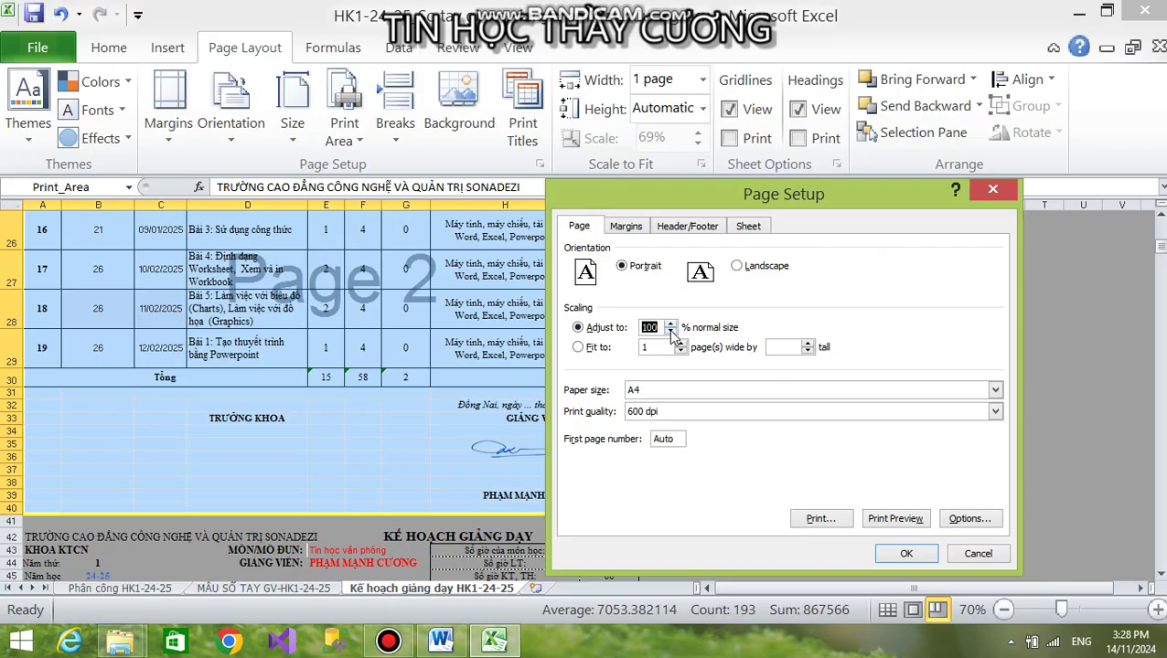
click(907, 553)
Reselect the plan range A1:I40 and fit the print width to 1 page
scroll(519, 357, up, 4)
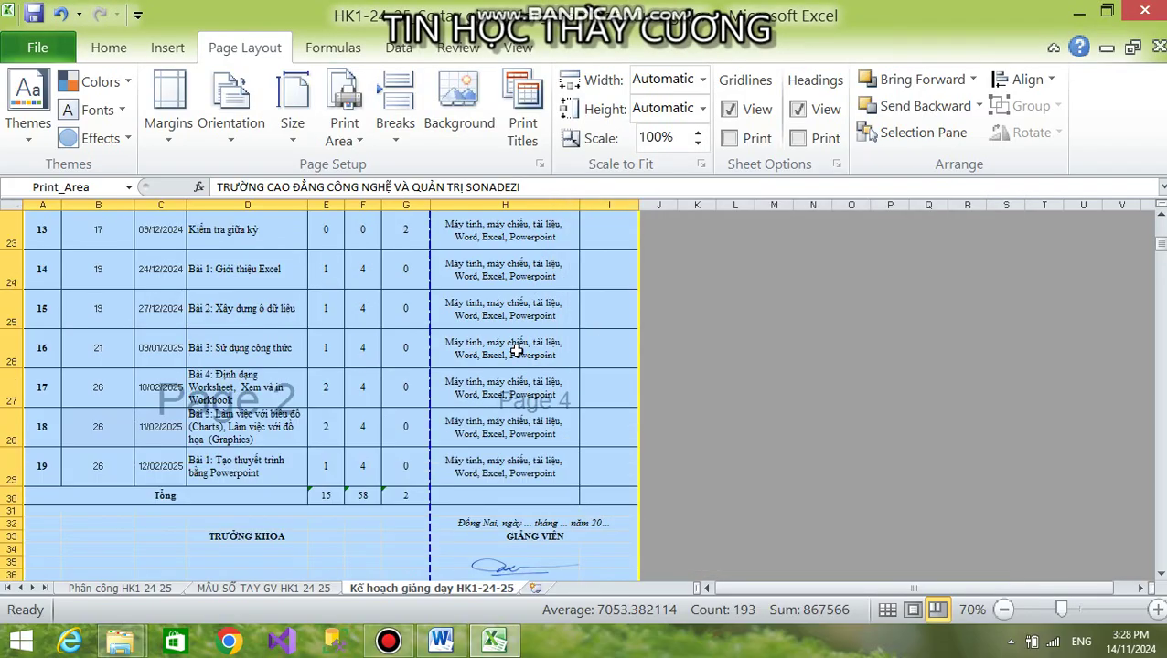
scroll(520, 356, up, 4)
click(43, 217)
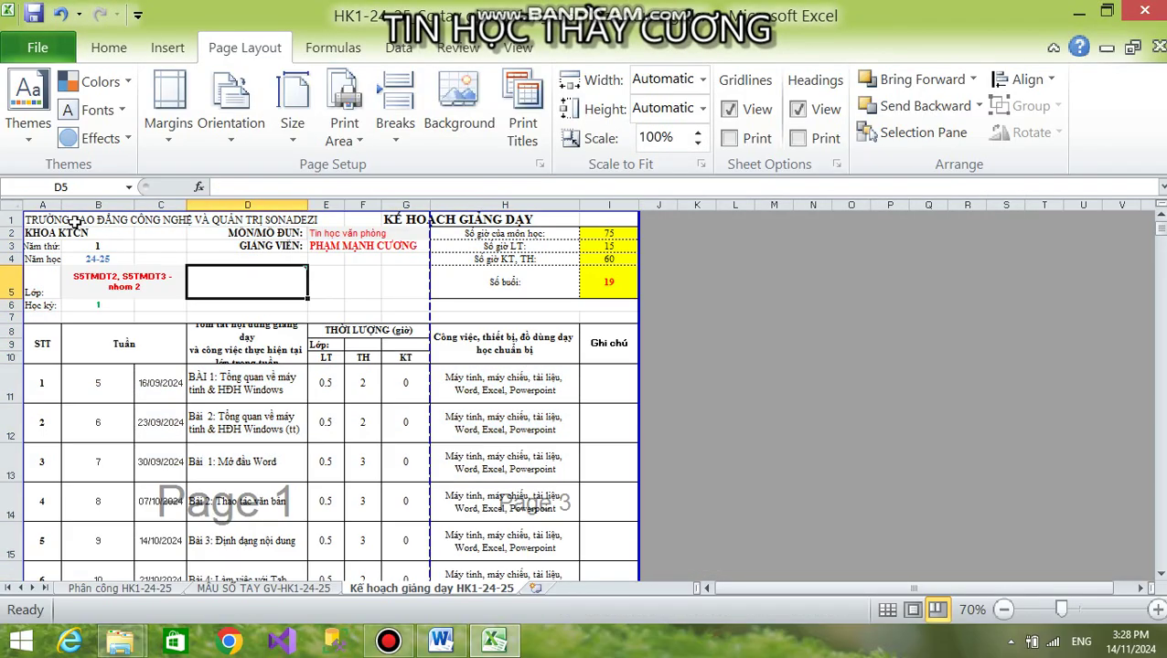
drag(70, 216, 613, 423)
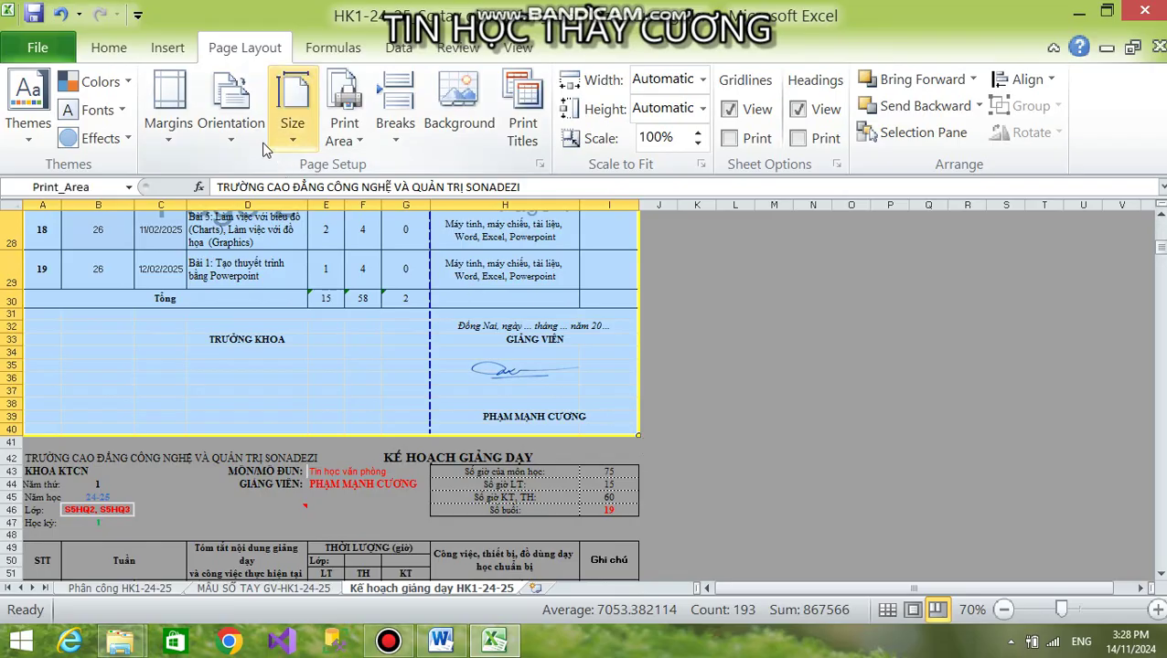
click(242, 138)
click(244, 140)
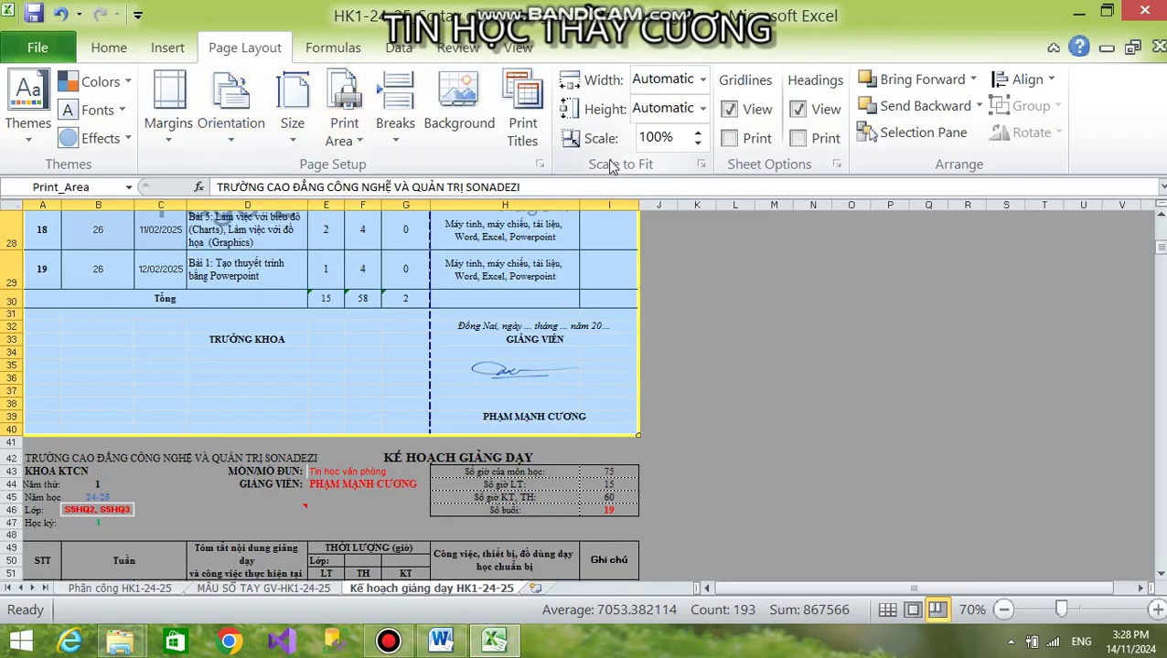
click(703, 81)
click(656, 129)
Check the page break position in the lesson table and preview the print layout
scroll(491, 344, up, 6)
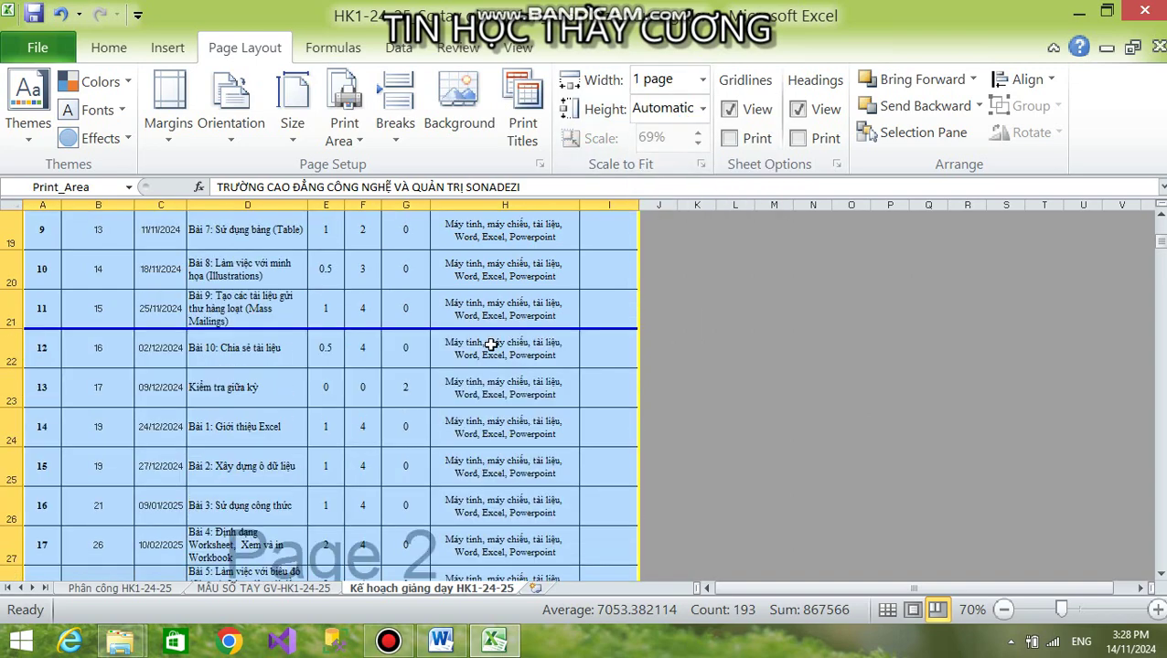
scroll(491, 345, down, 3)
scroll(494, 352, up, 3)
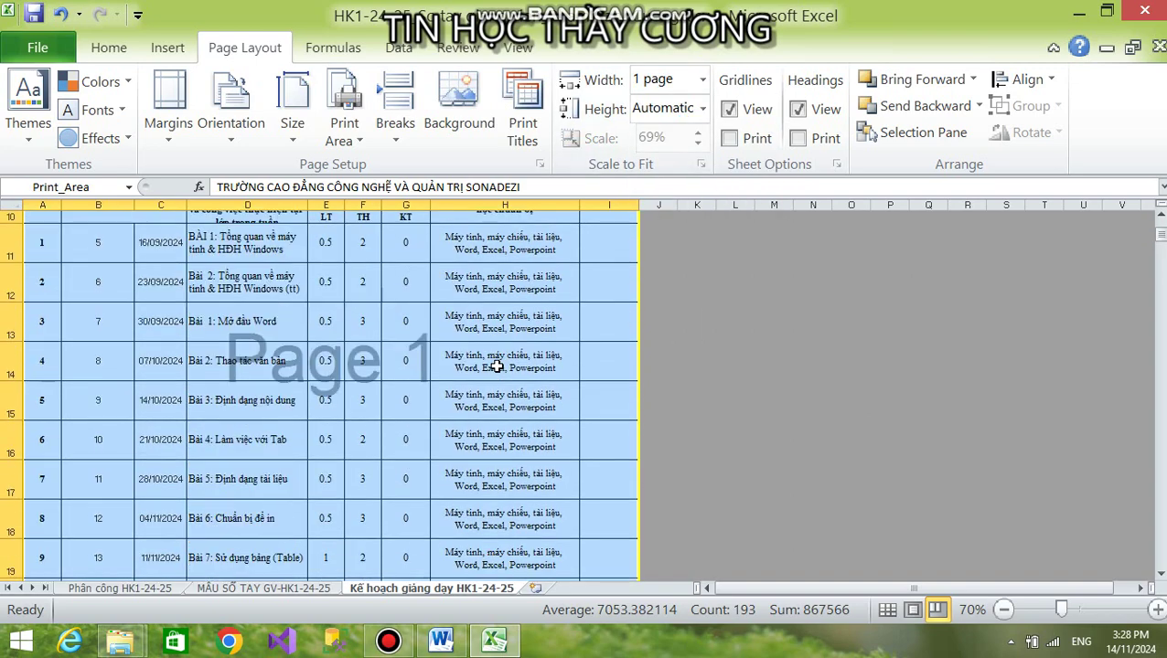
scroll(497, 366, down, 2)
click(37, 48)
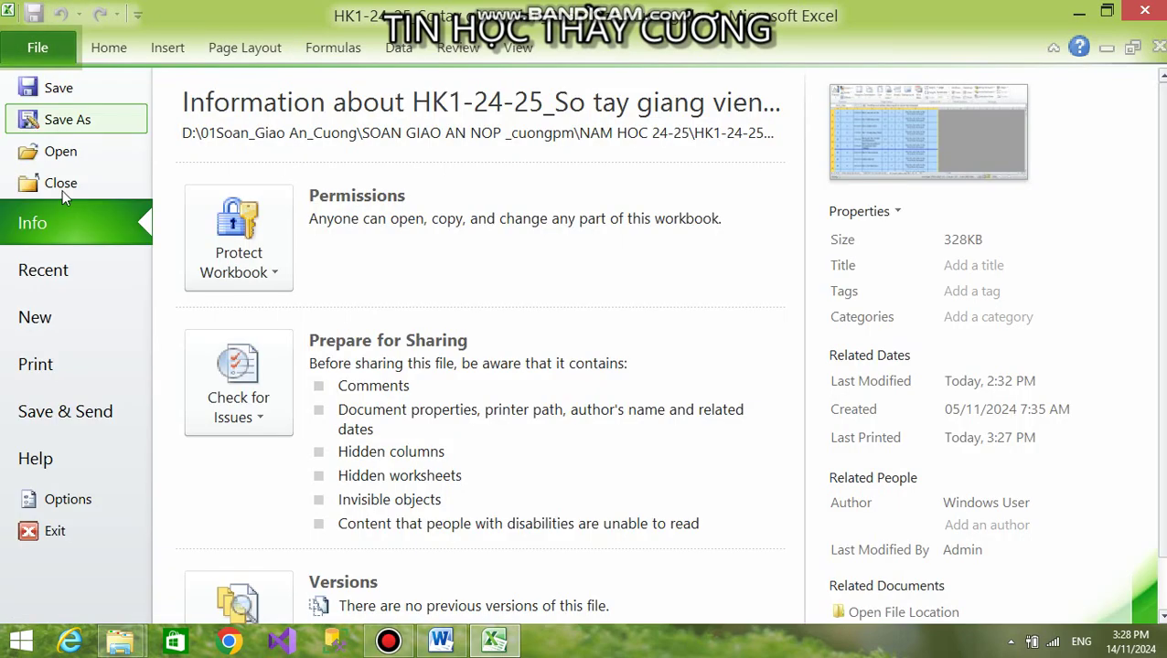
click(43, 366)
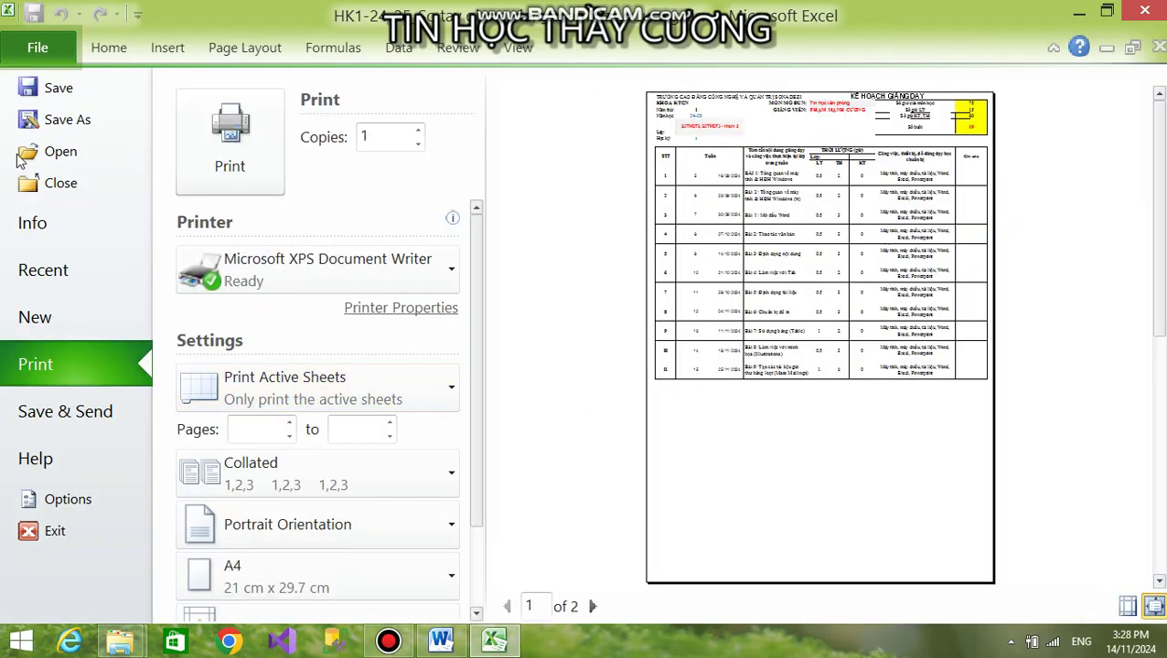
click(100, 51)
Move the horizontal page break from below lesson 11 to below lesson 15 in row 25 and preview the print
scroll(377, 304, down, 2)
scroll(332, 313, up, 1)
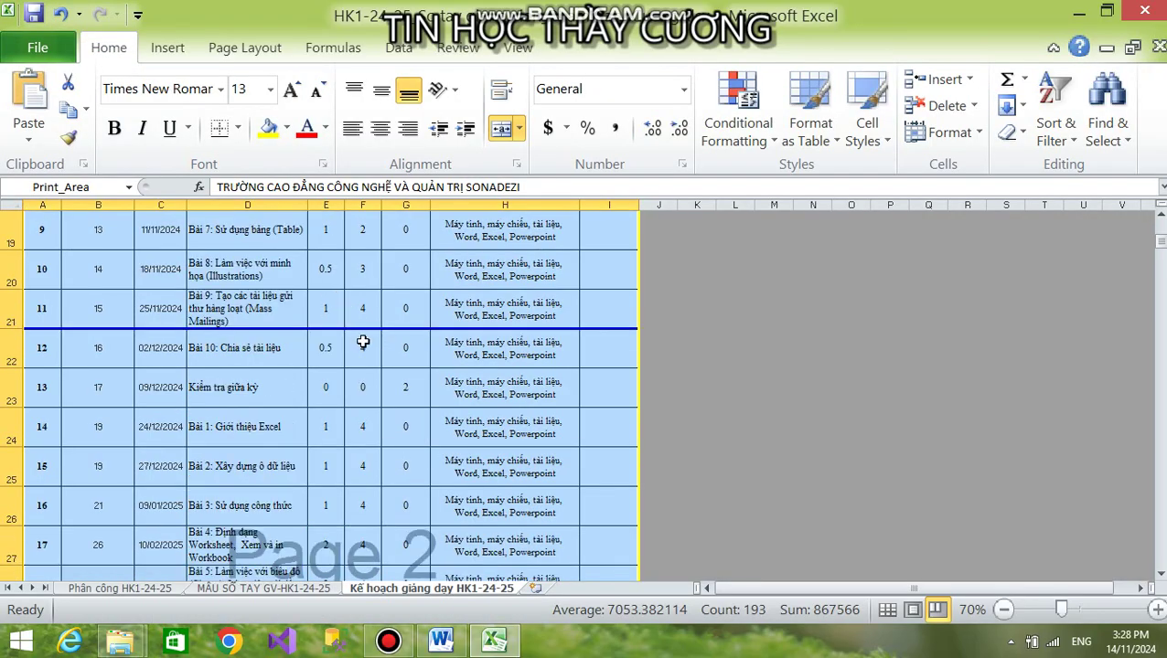
drag(366, 330, 364, 499)
scroll(403, 429, down, 2)
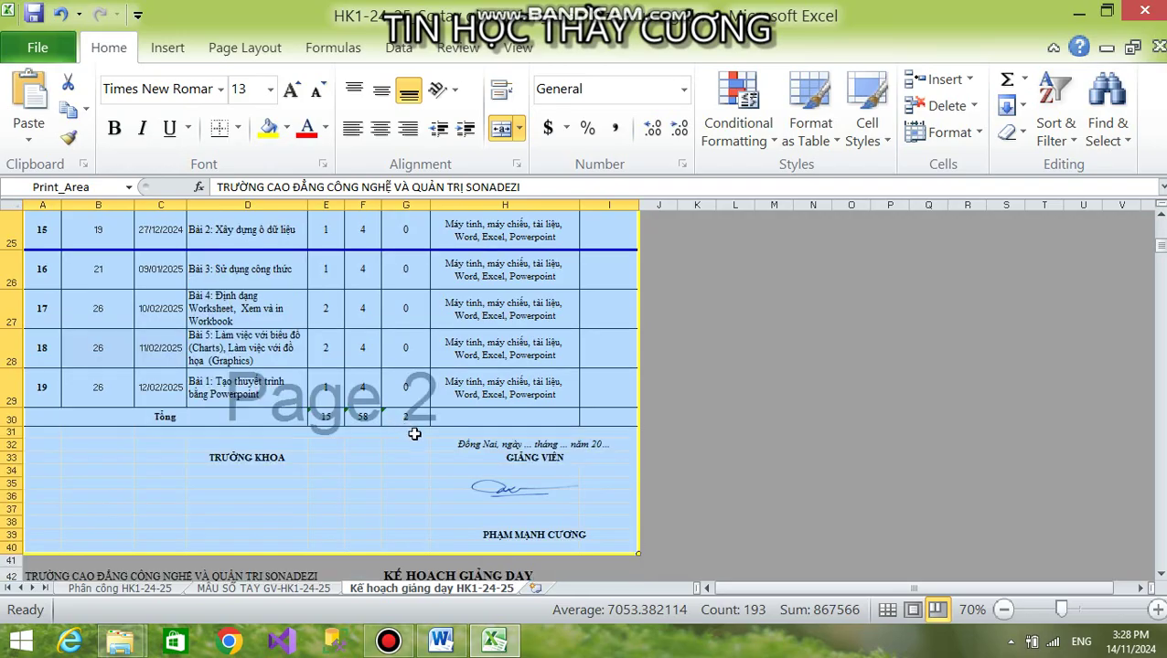
click(37, 47)
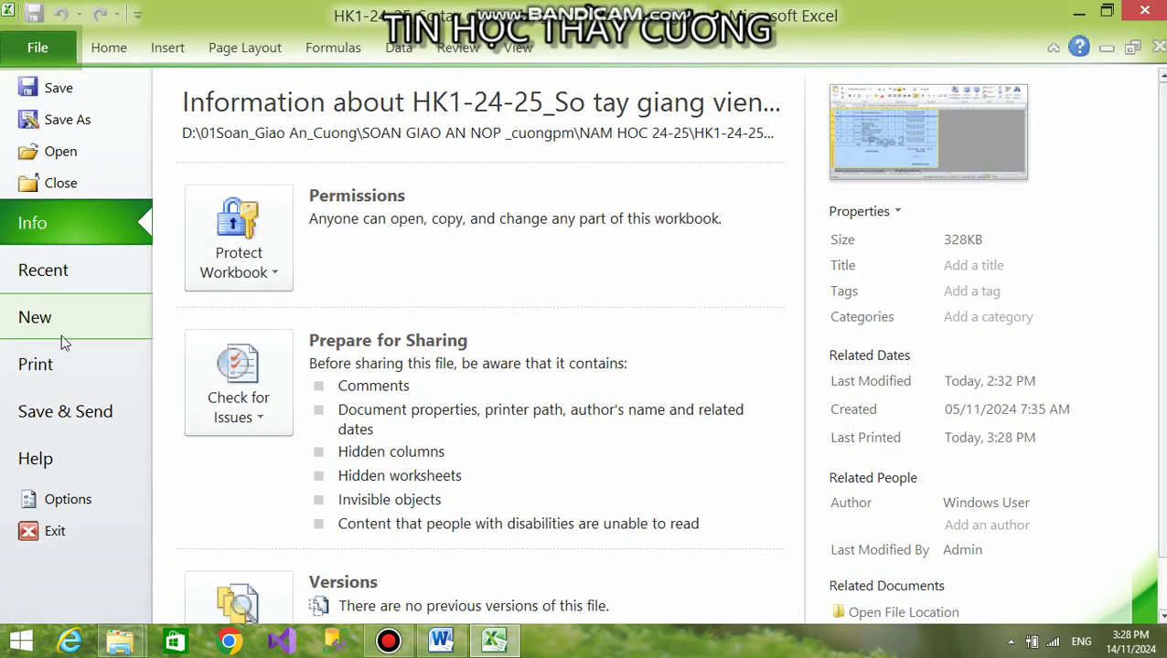
click(92, 347)
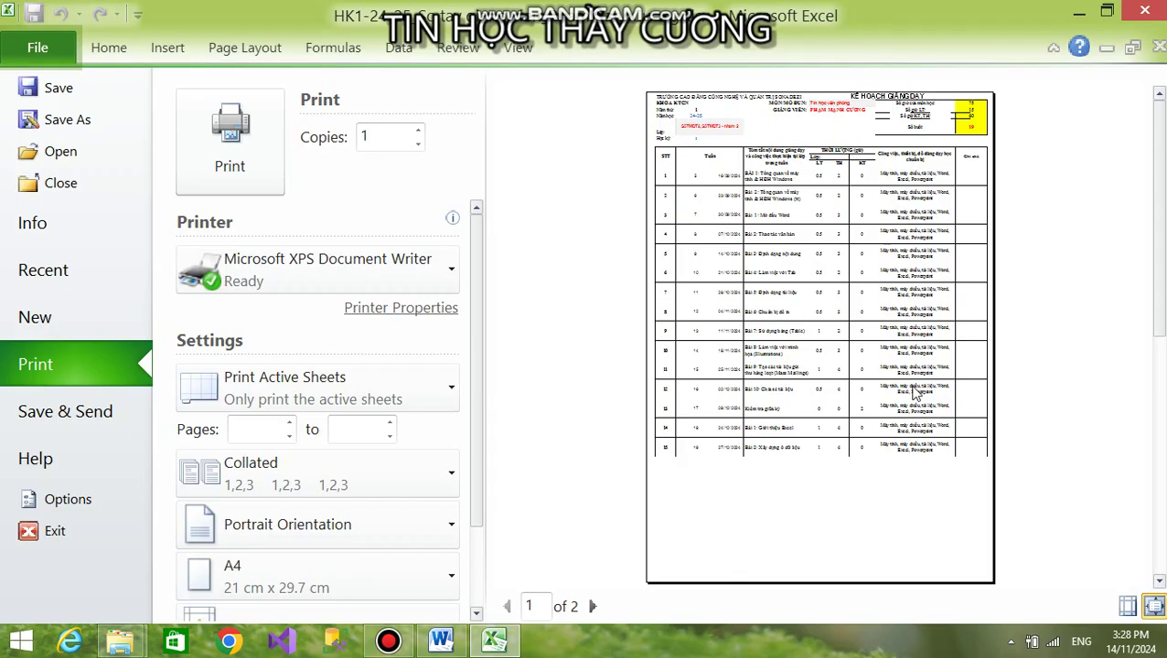
click(110, 49)
Try the page break at the end of the plan, move it to below lesson 17 in row 27, and preview the print
drag(427, 331, 456, 556)
click(465, 498)
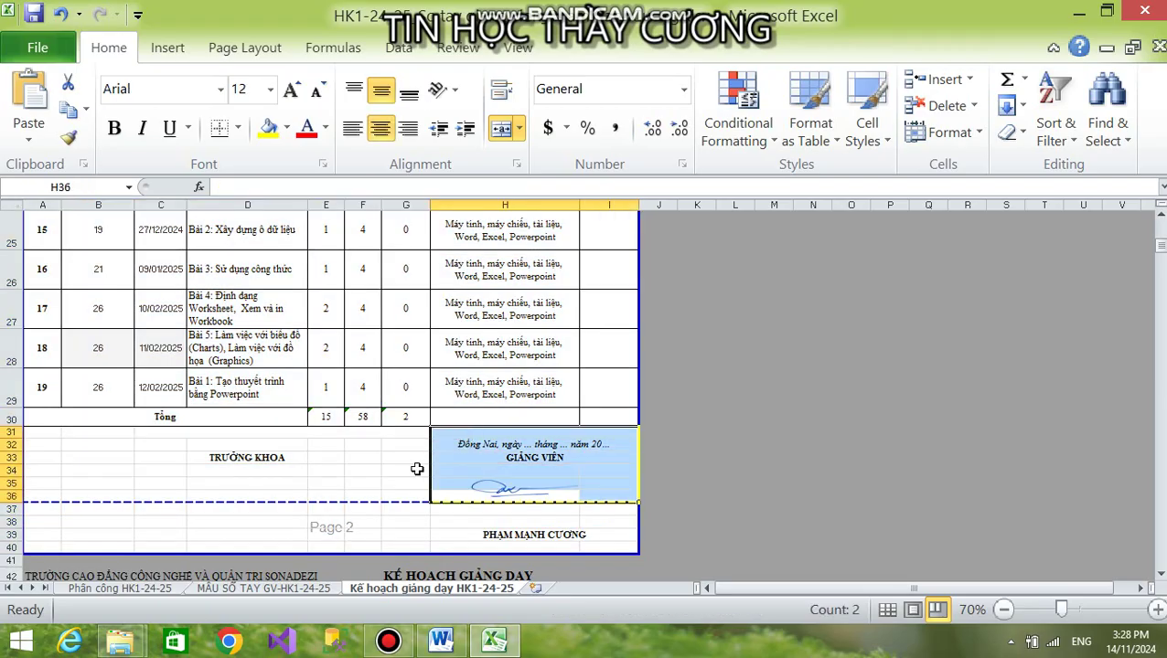
click(393, 496)
drag(375, 449, 430, 315)
scroll(430, 316, up, 1)
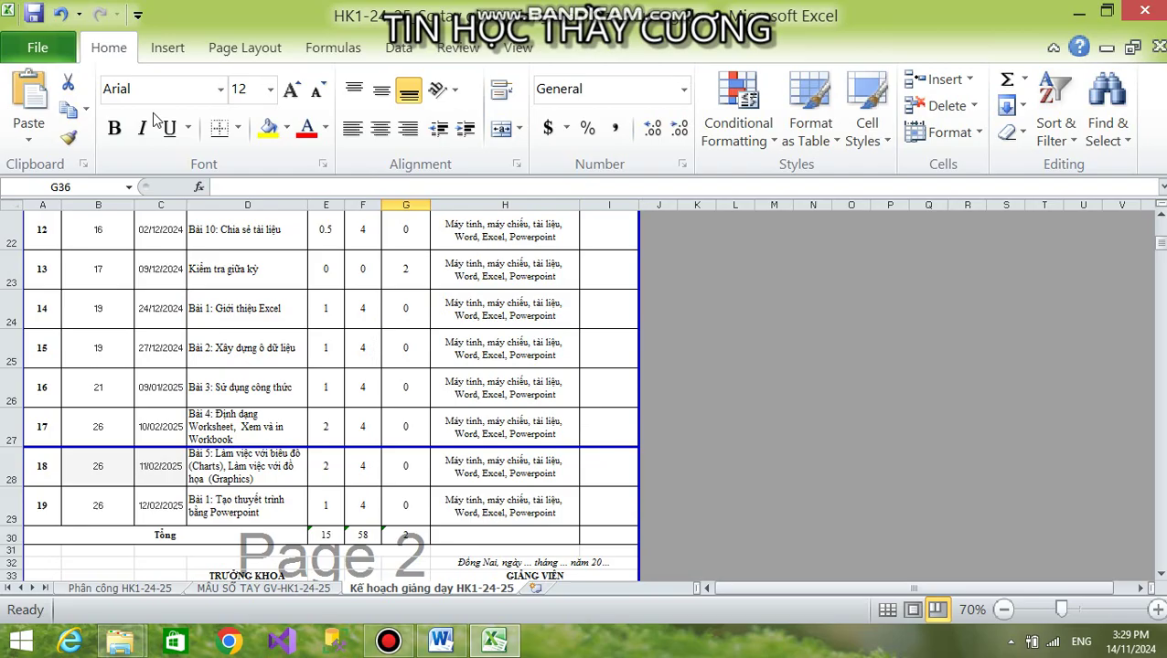
click(38, 48)
click(146, 364)
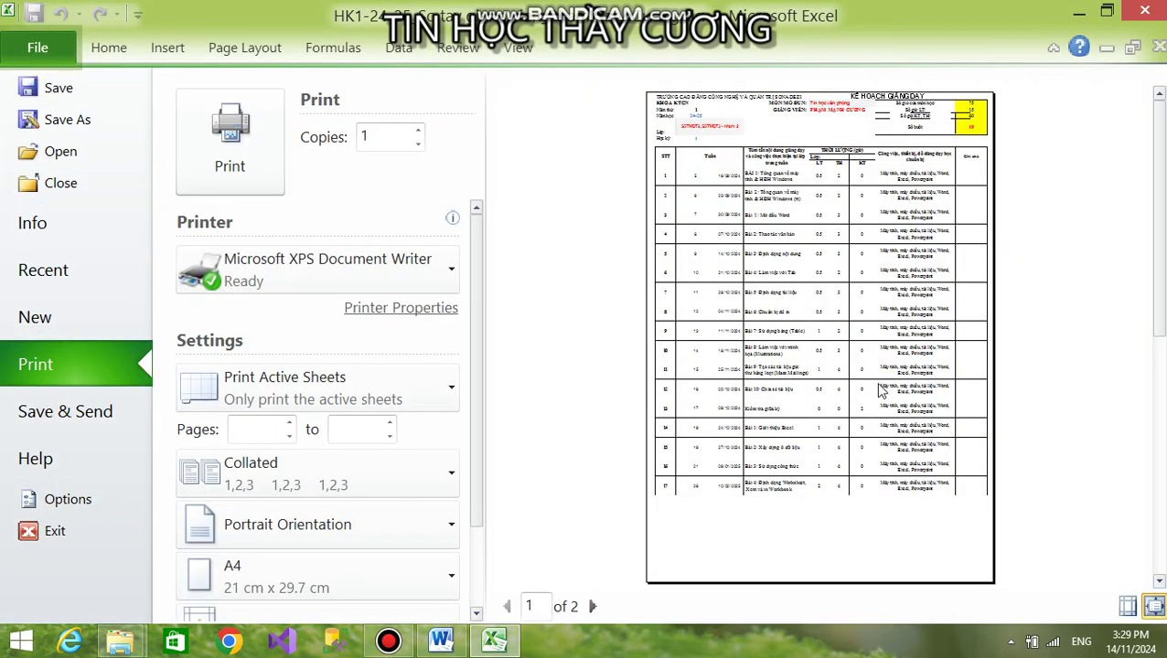
Check the plan's second page in the print preview and return to the first page
click(594, 607)
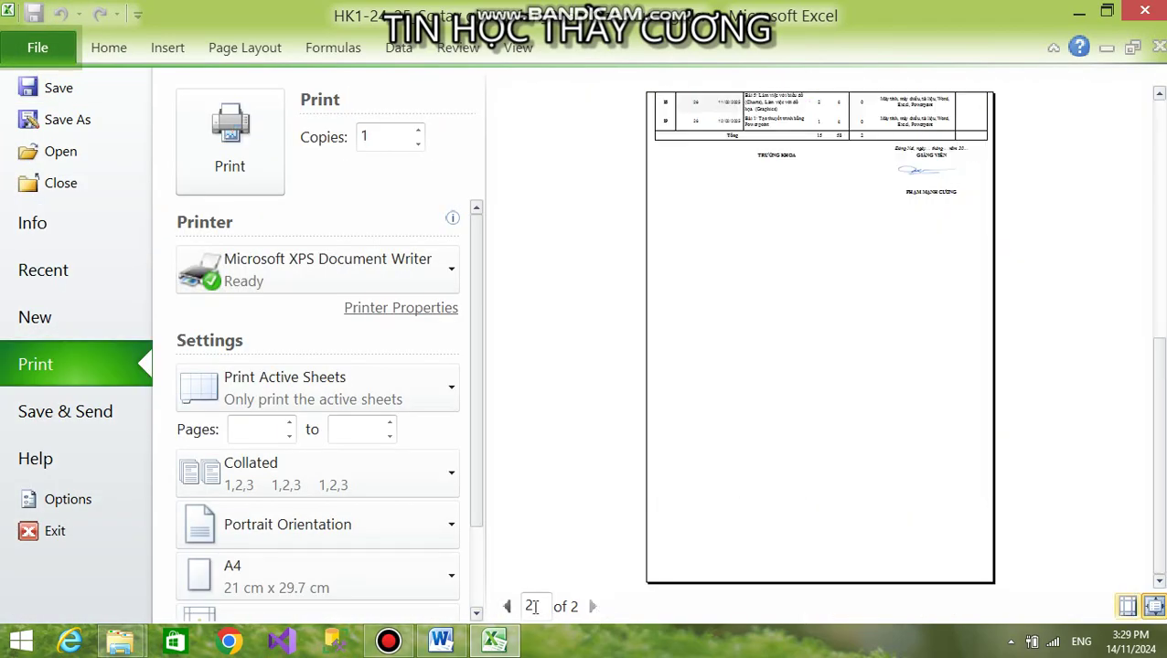
click(508, 606)
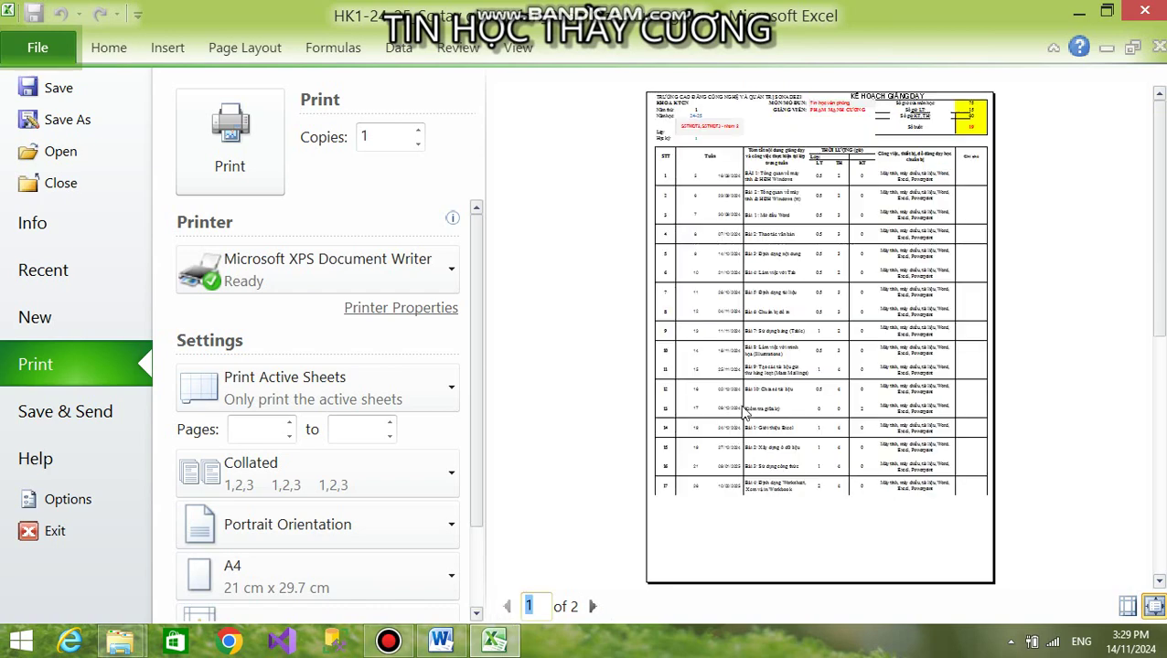
click(59, 417)
click(250, 433)
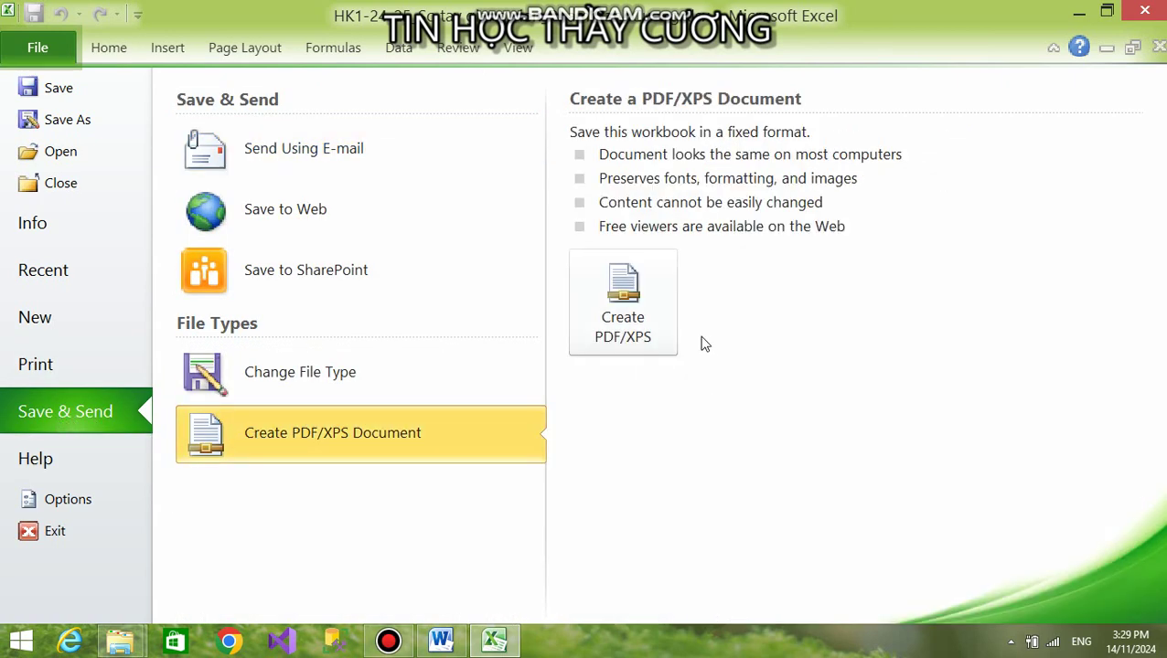
click(638, 328)
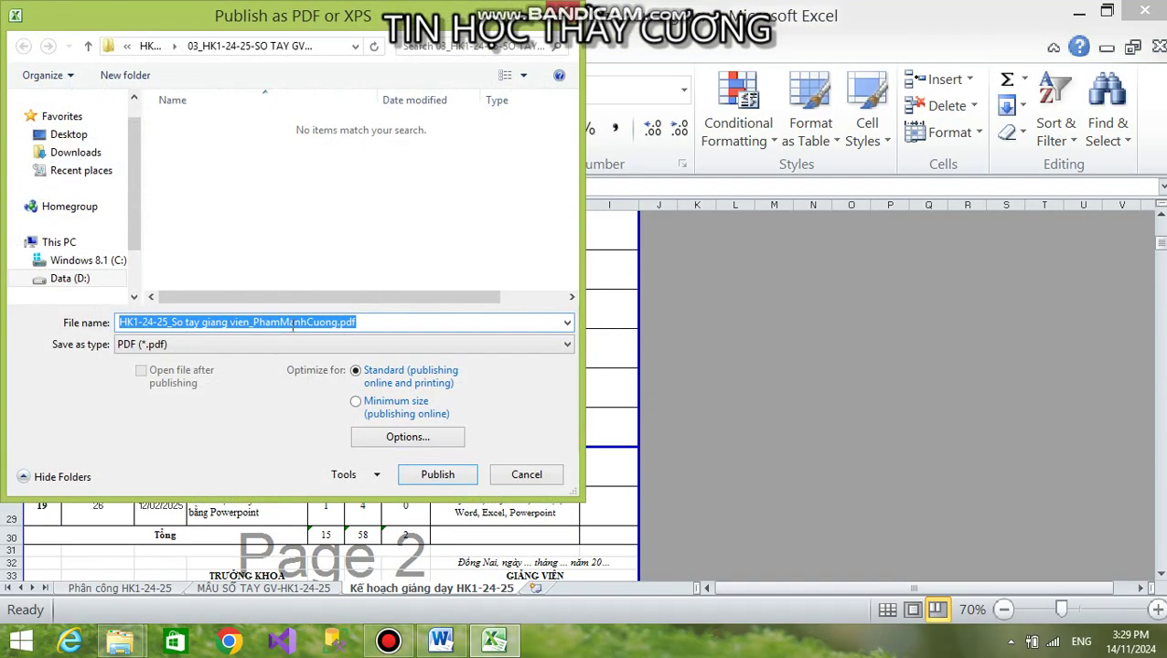
click(526, 474)
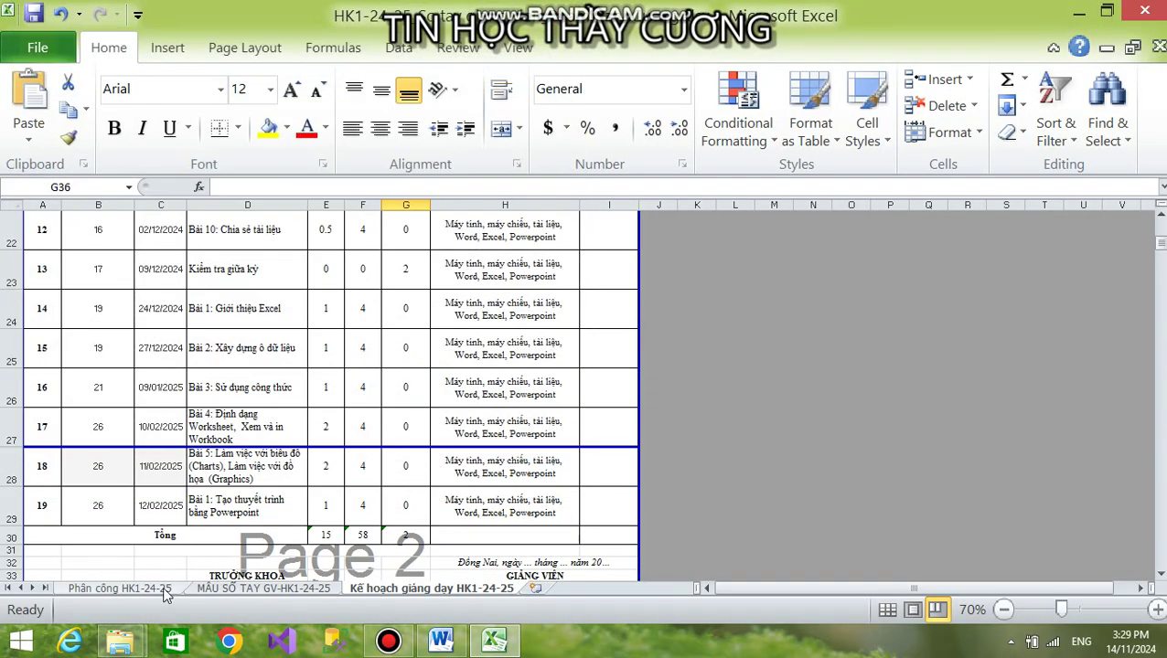
Copy the prepared file name text from cell M3 of the Phân công HK1-24-25 sheet
click(163, 588)
click(1029, 275)
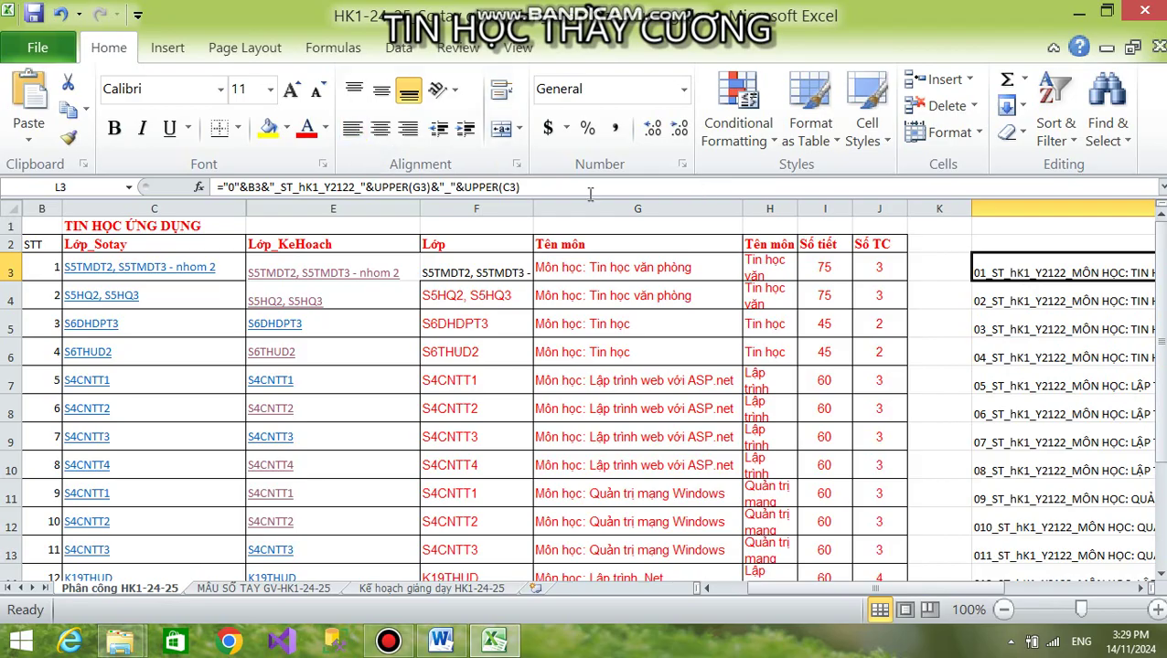
drag(876, 595, 1003, 592)
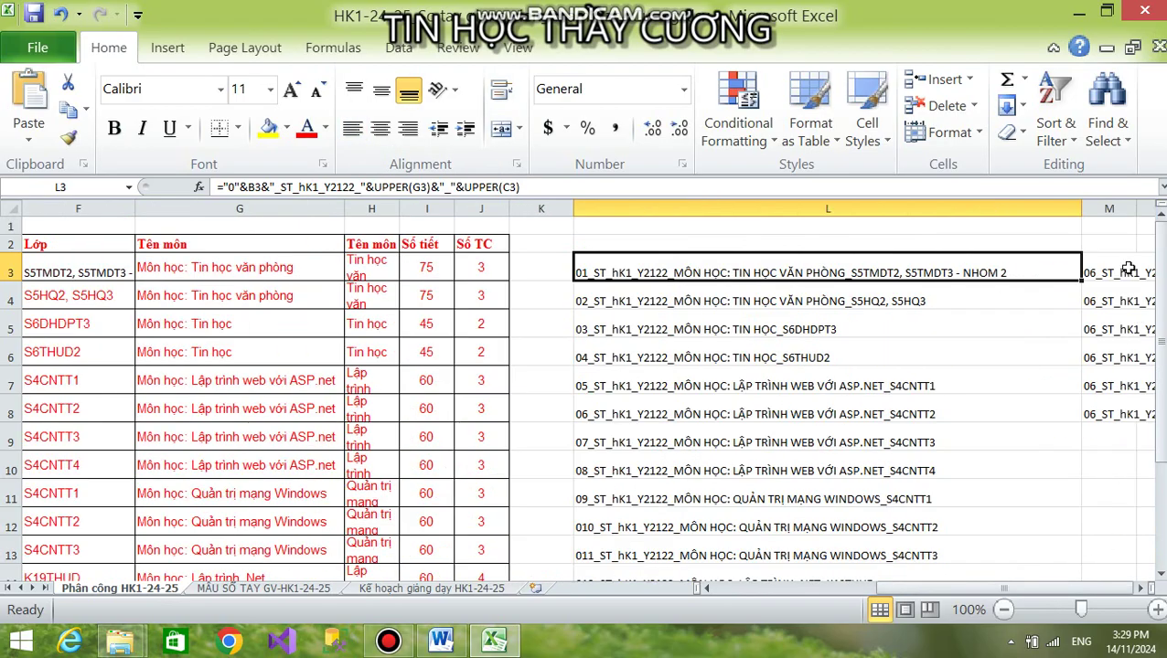
click(1130, 269)
drag(614, 187, 50, 190)
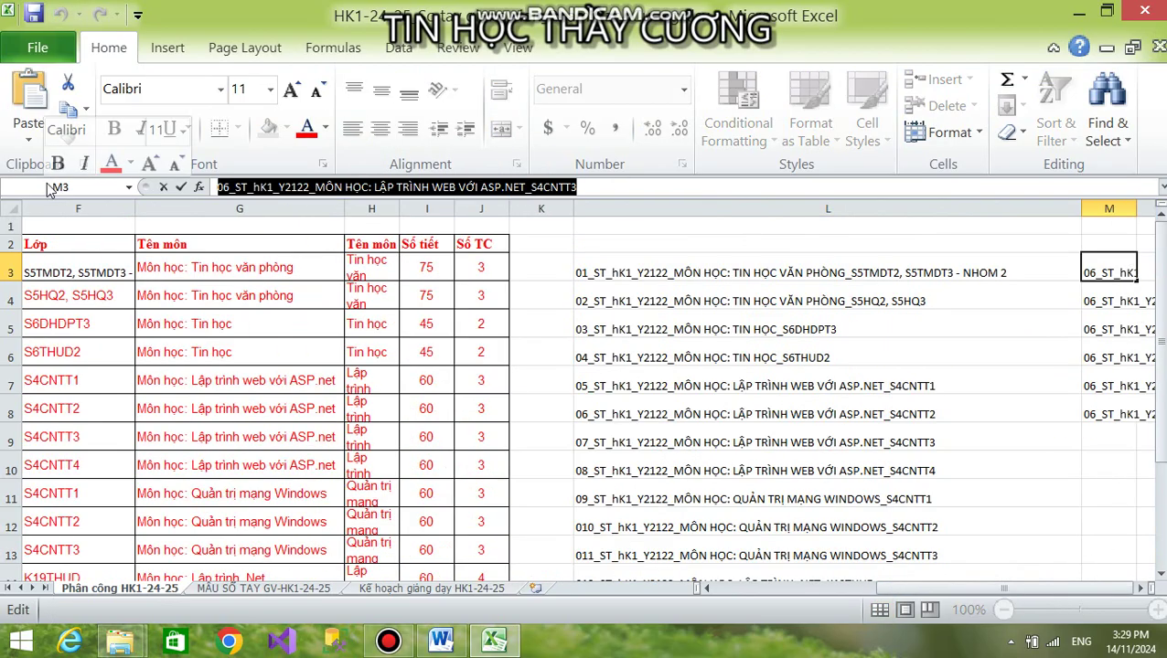
Publish the Kế hoạch giảng dạy HK1-24-25 sheet as a PDF named 06_ST_hK1_Y2122_MÔN HỌC_LẬP TRÌNH WEB VỚI ASP.NET_S4CNTT3
click(400, 590)
click(38, 48)
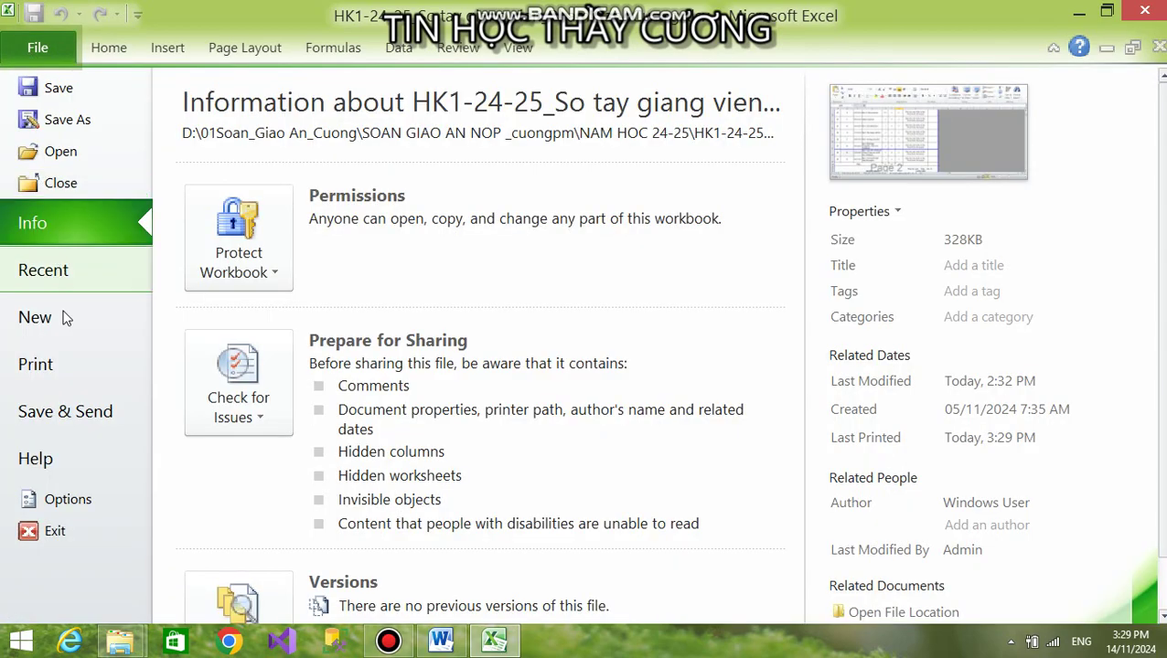
click(65, 411)
click(334, 435)
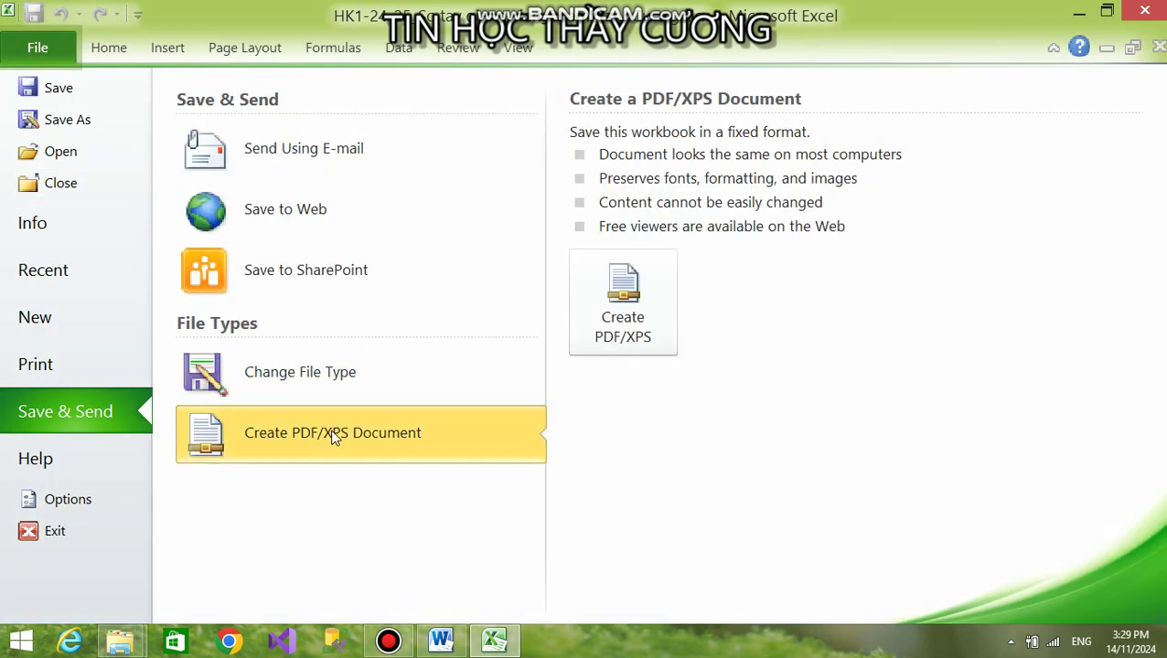
click(599, 340)
key(End)
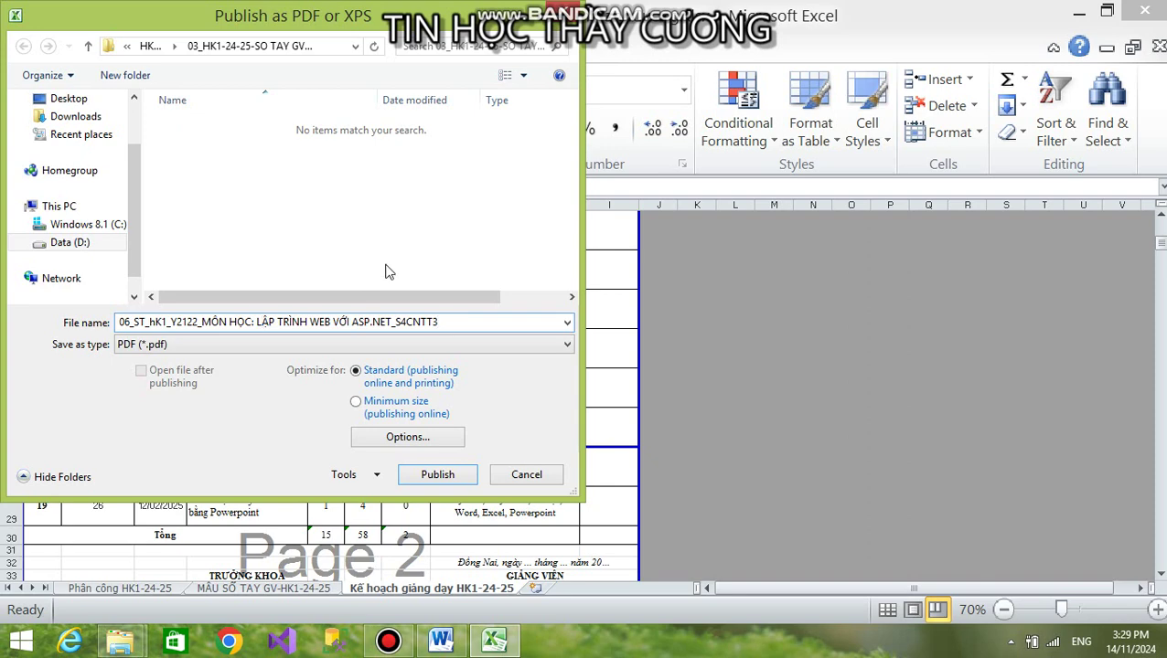
key(BackSpace)
key(BackSpace)
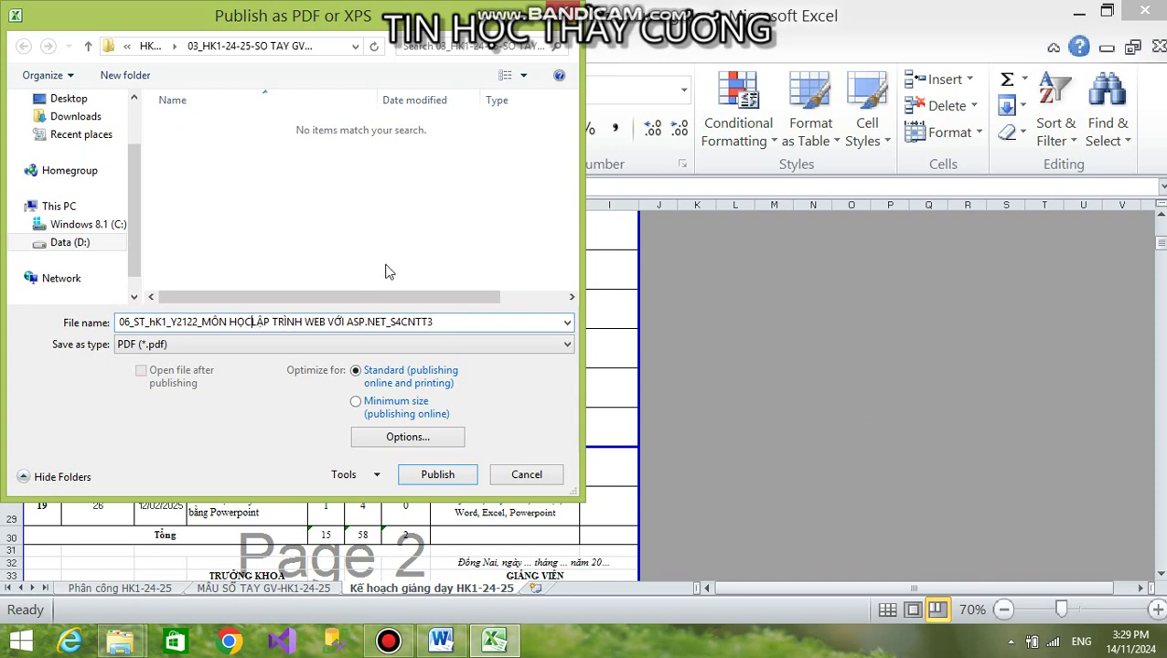
text(_)
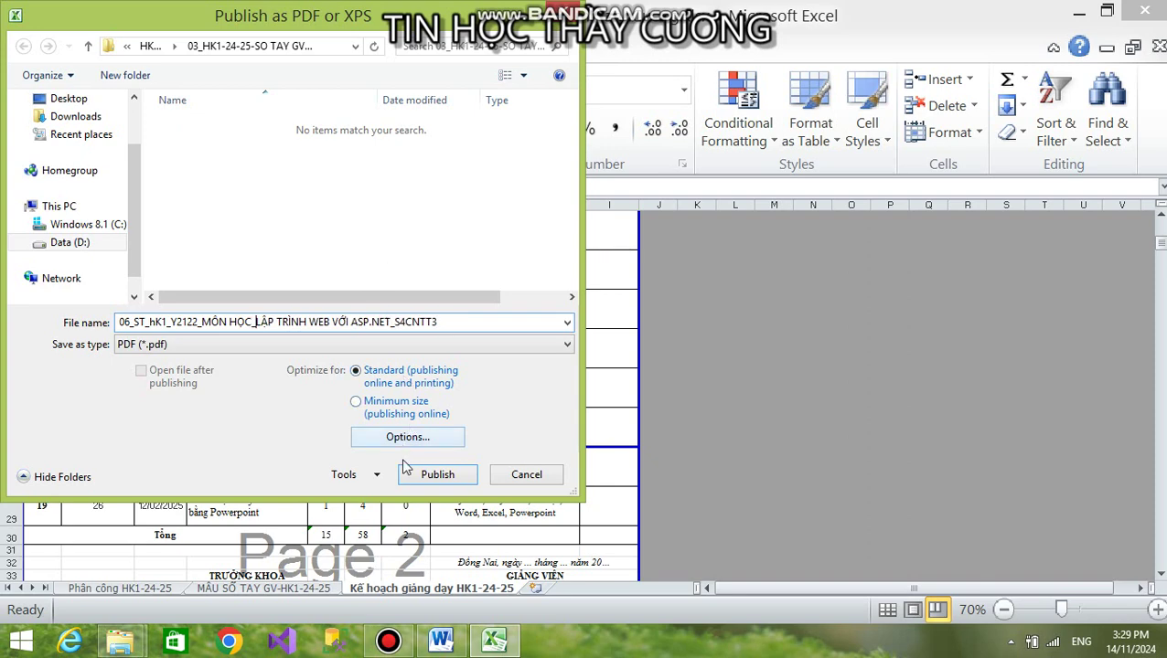
click(448, 476)
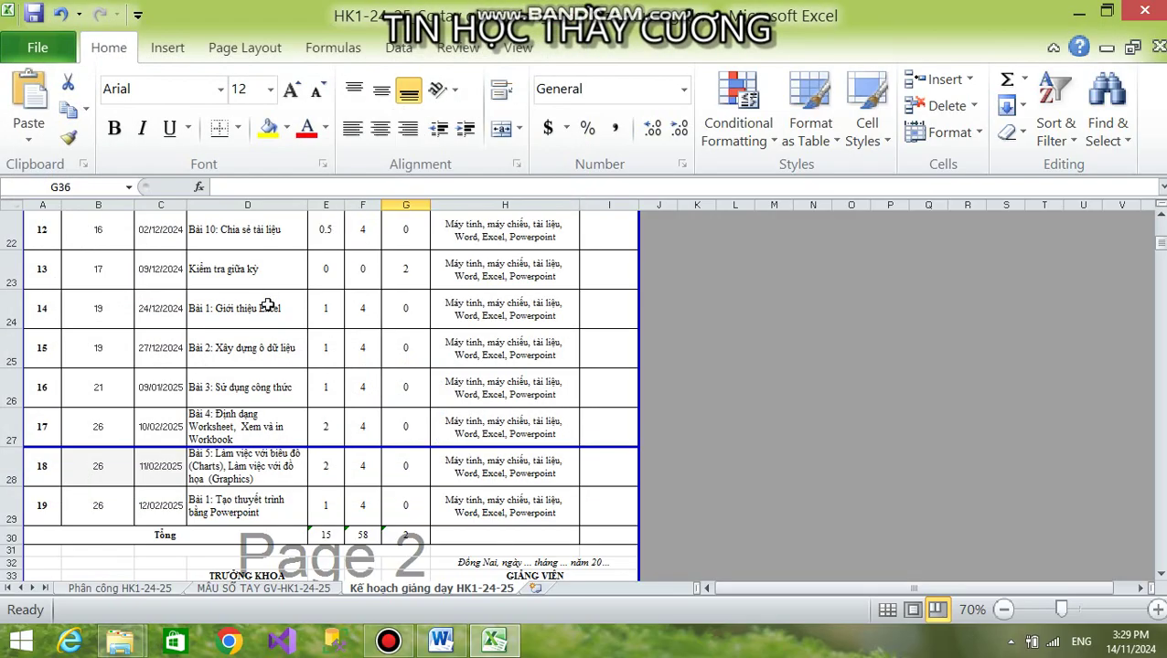
In File Explorer, move the new S4CNTT3 PDF from the 03_HK1-24-25-SO TAY GV-KE HOACH GV folder to the KEHOACHGV_pdf folder
mouse_move(120, 640)
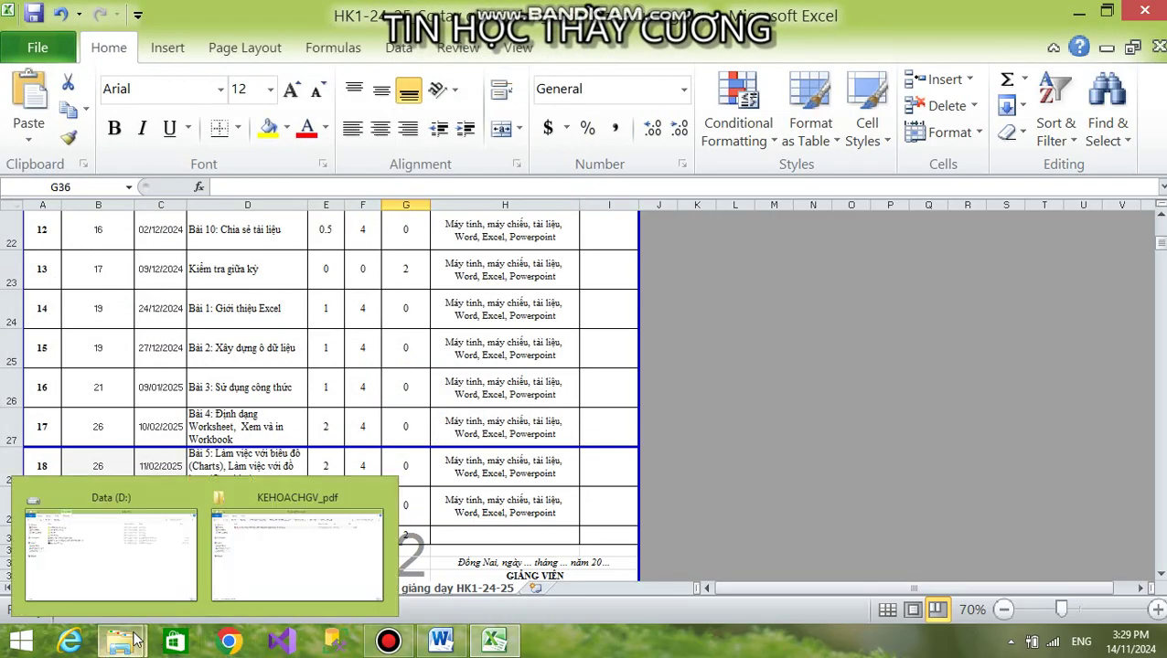
click(282, 562)
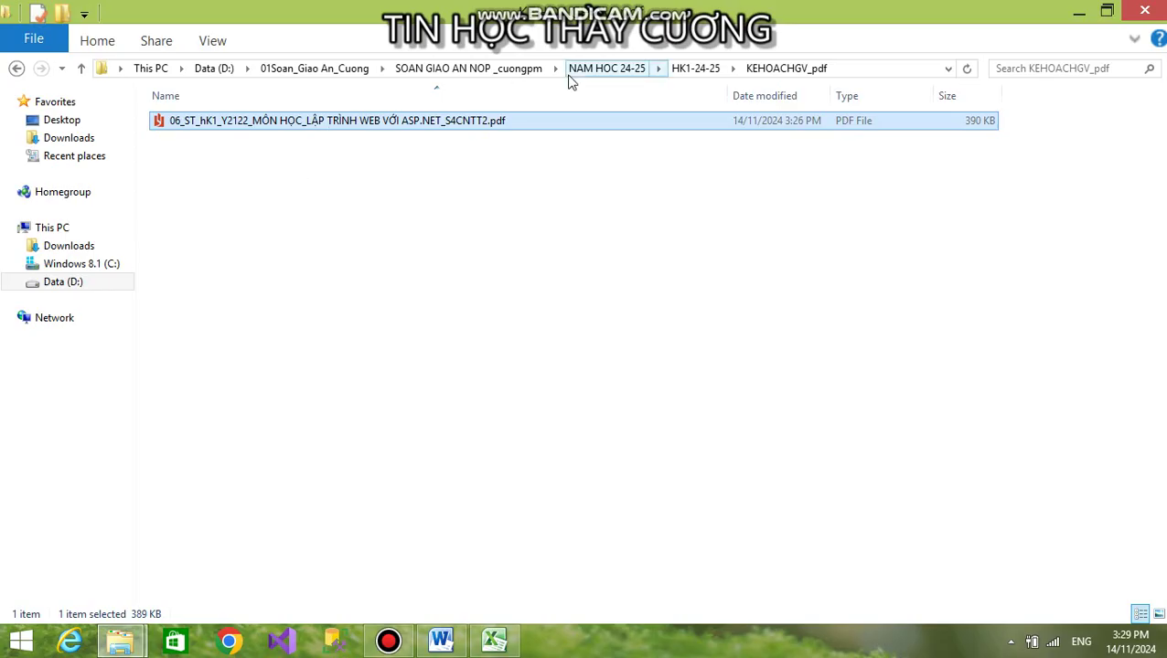
click(695, 68)
double_click(263, 156)
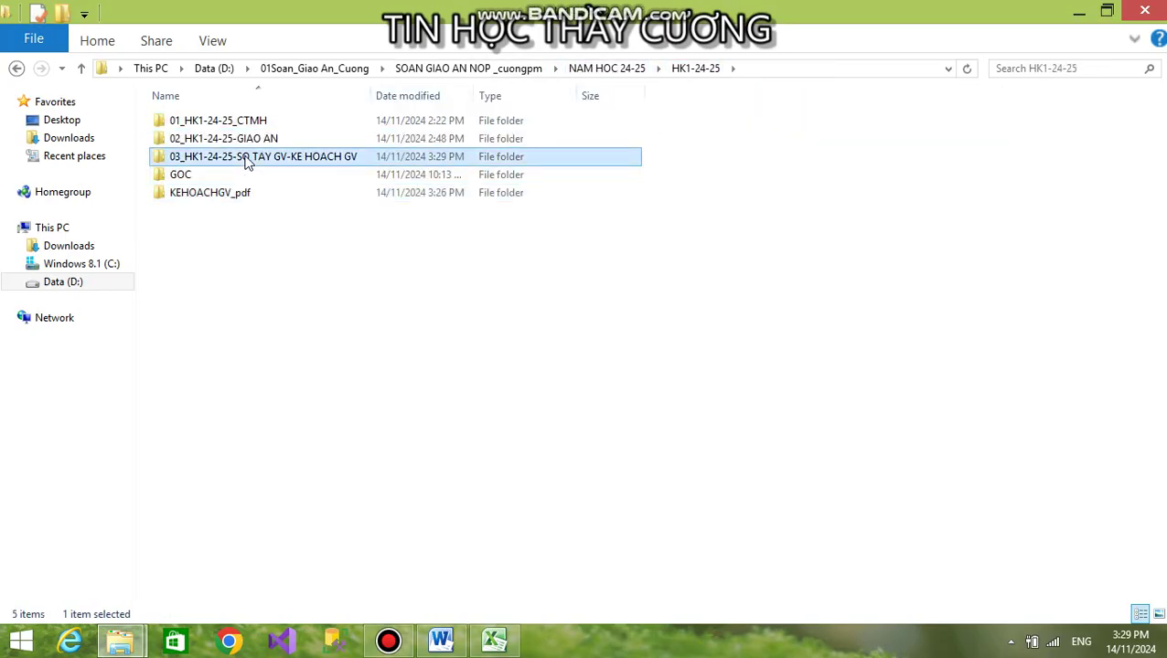
right_click(307, 124)
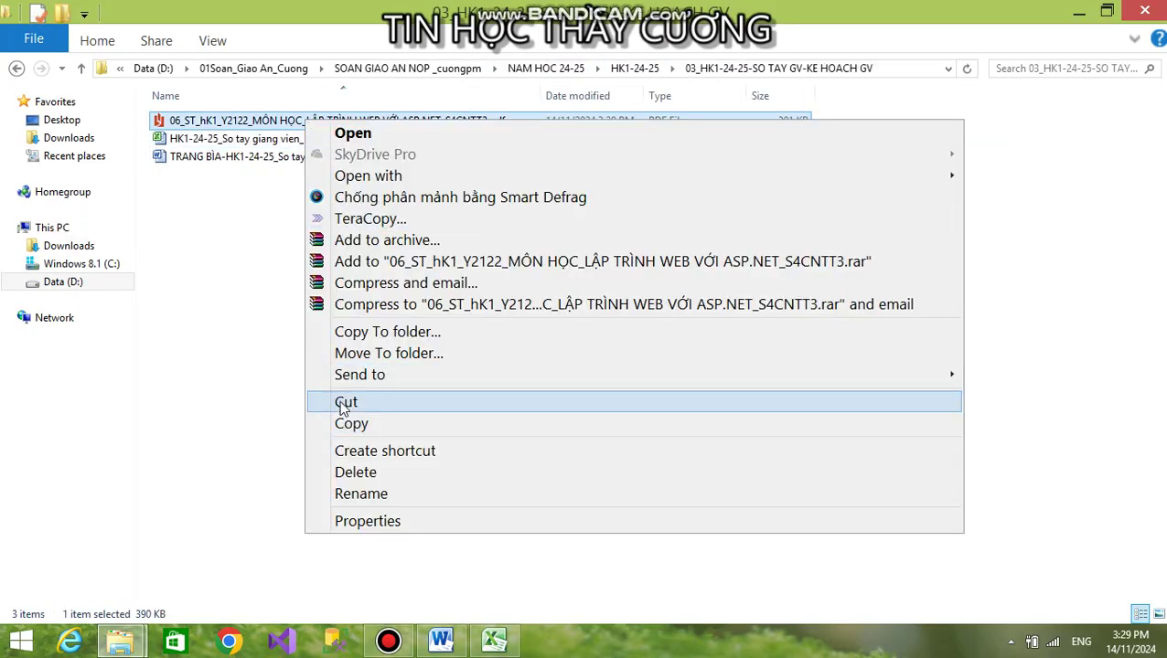
click(346, 403)
click(635, 69)
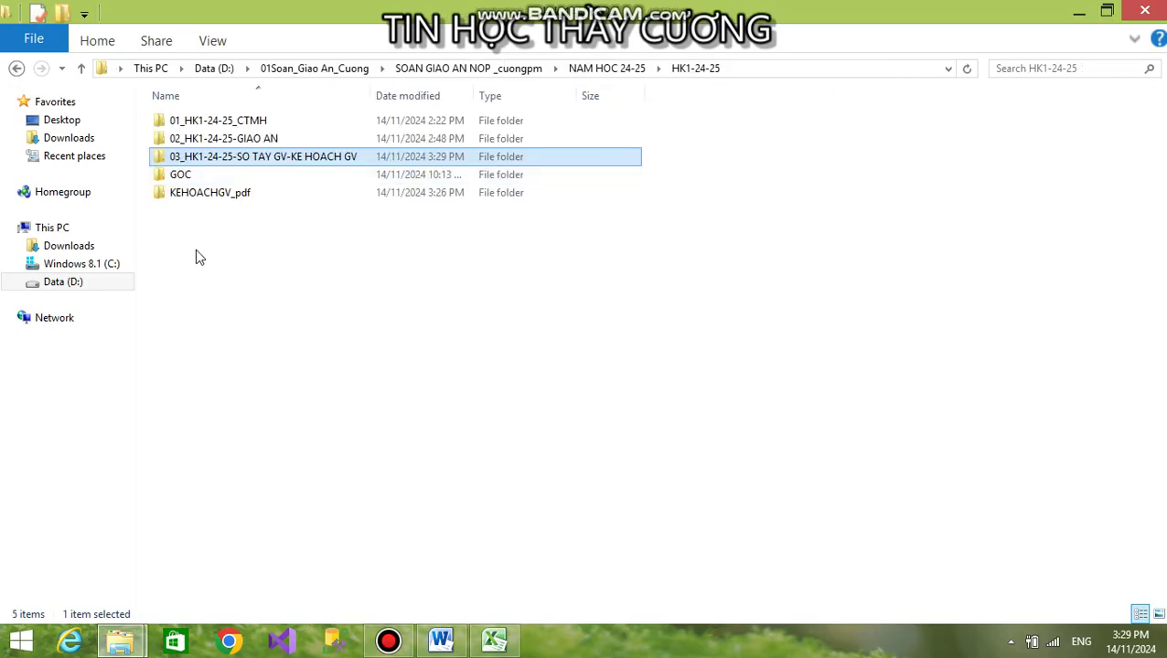
double_click(218, 193)
right_click(275, 266)
click(329, 402)
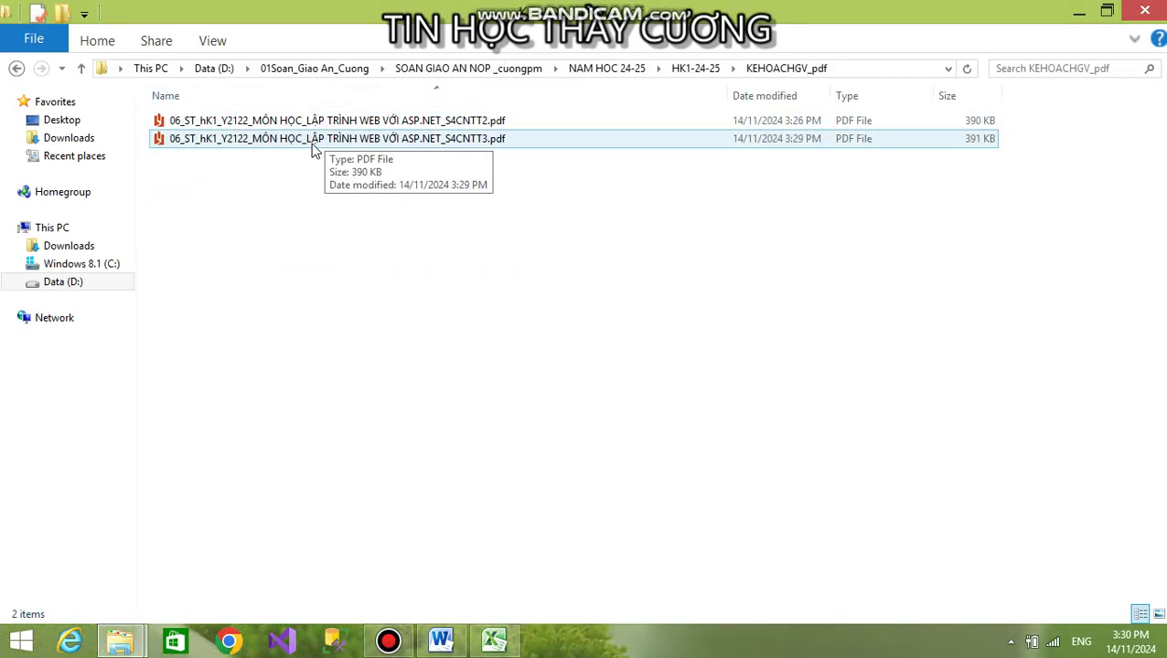
Open the S4CNTT3 PDF, examine its lesson table and signature block on both pages, and return to the folder
double_click(314, 142)
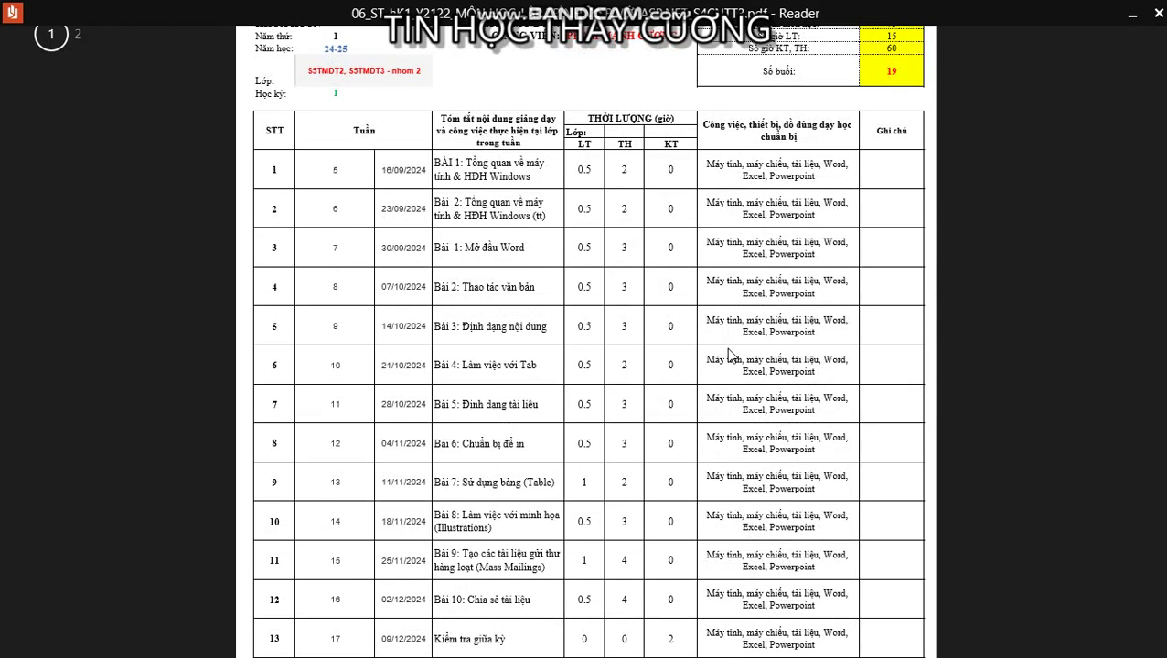
scroll(729, 355, down, 5)
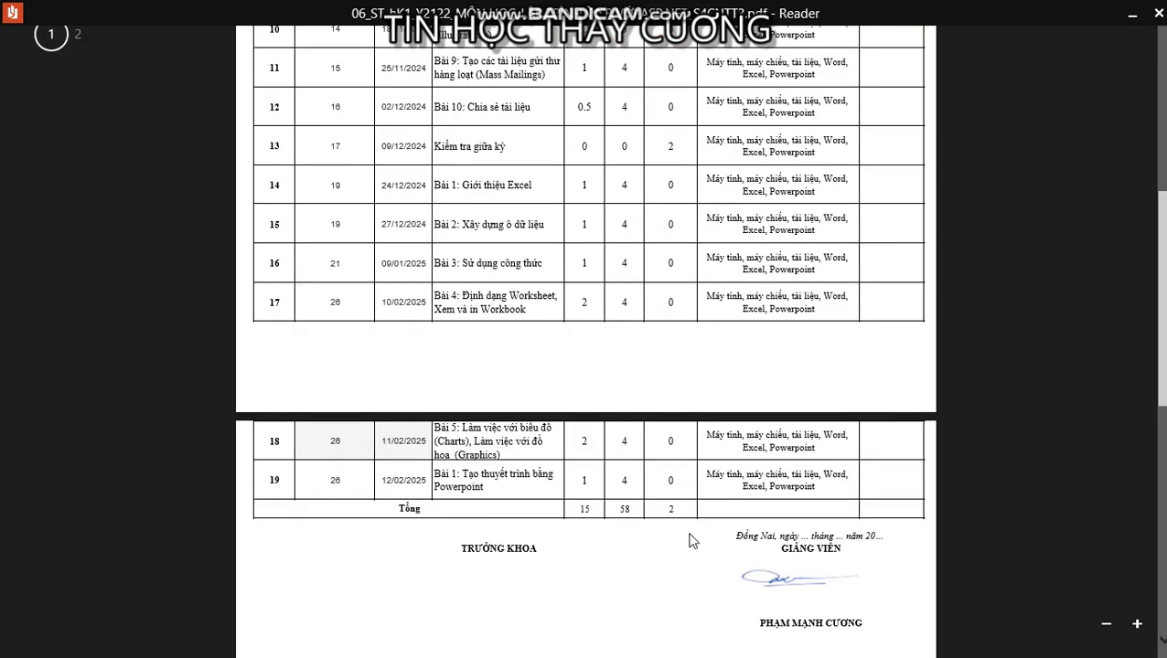
scroll(695, 554, up, 5)
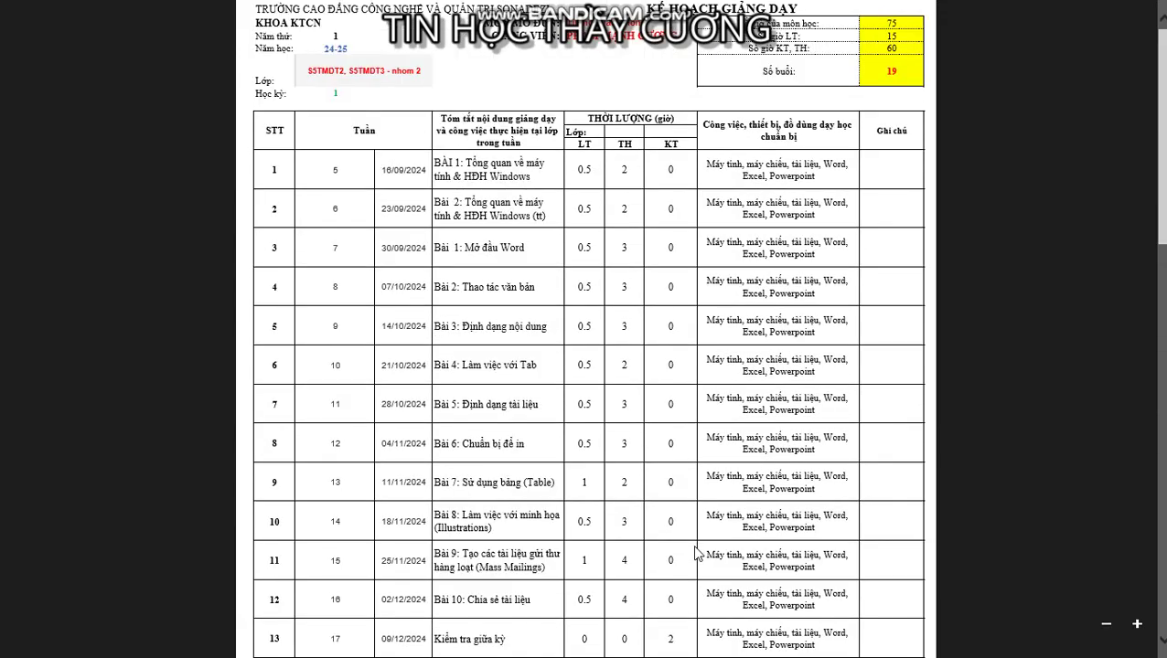
scroll(695, 554, down, 3)
scroll(695, 544, up, 3)
scroll(694, 408, down, 7)
scroll(690, 439, up, 7)
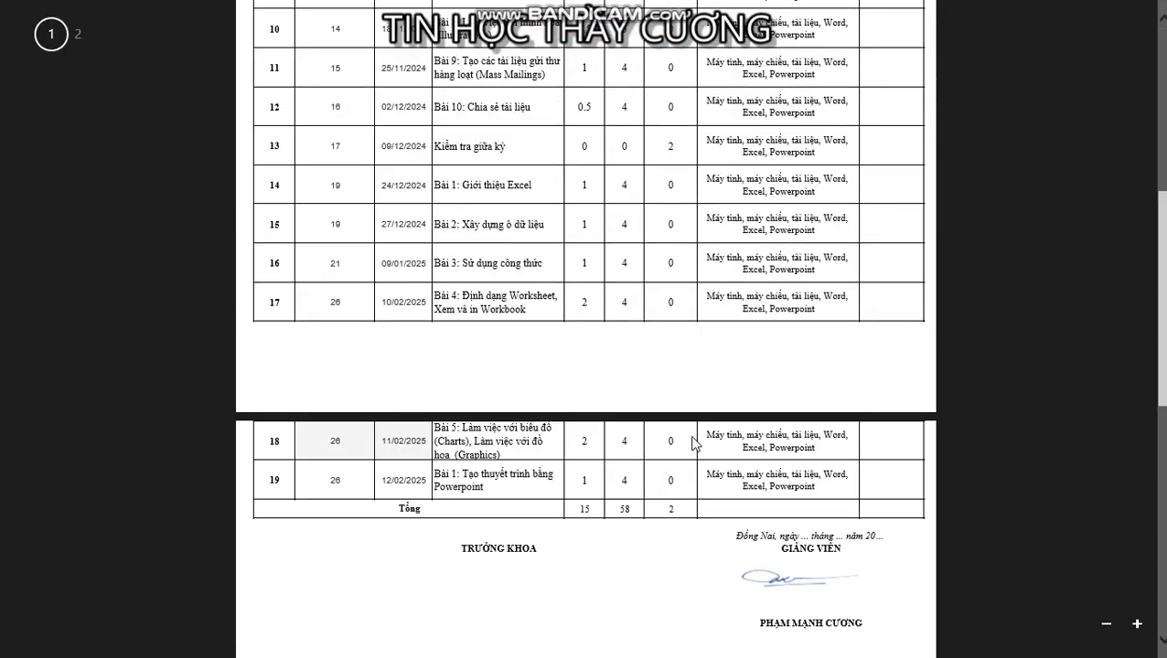
click(51, 33)
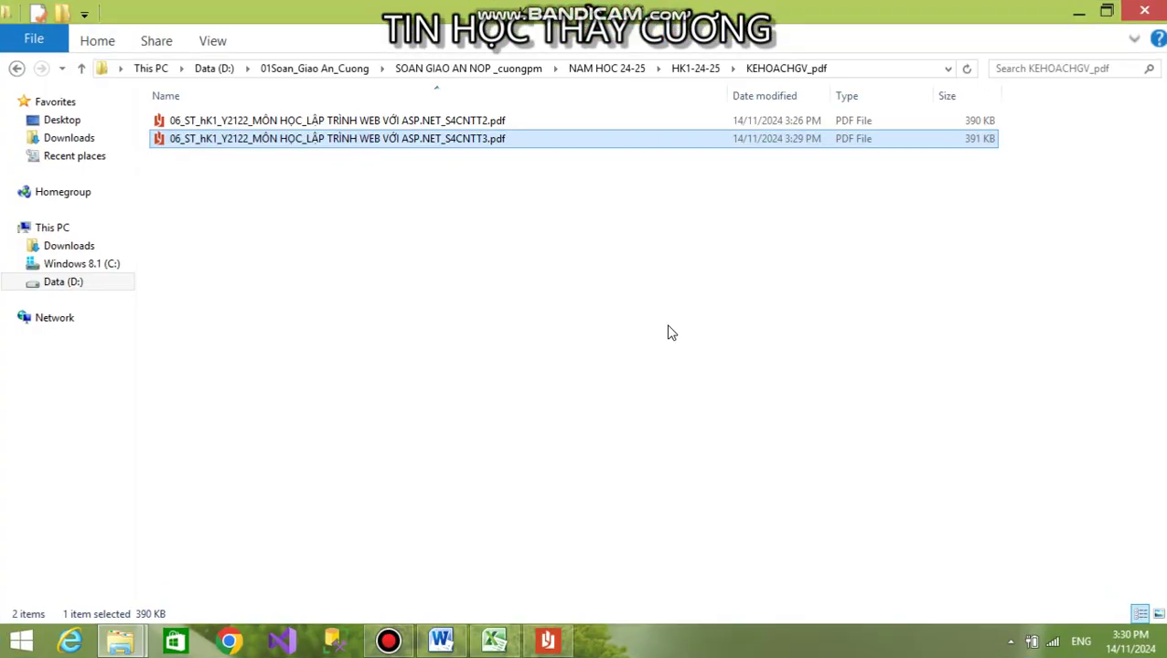
Open the S4CNTT2 PDF, examine its page split and signature block, and return to the folder
double_click(283, 128)
scroll(476, 343, down, 7)
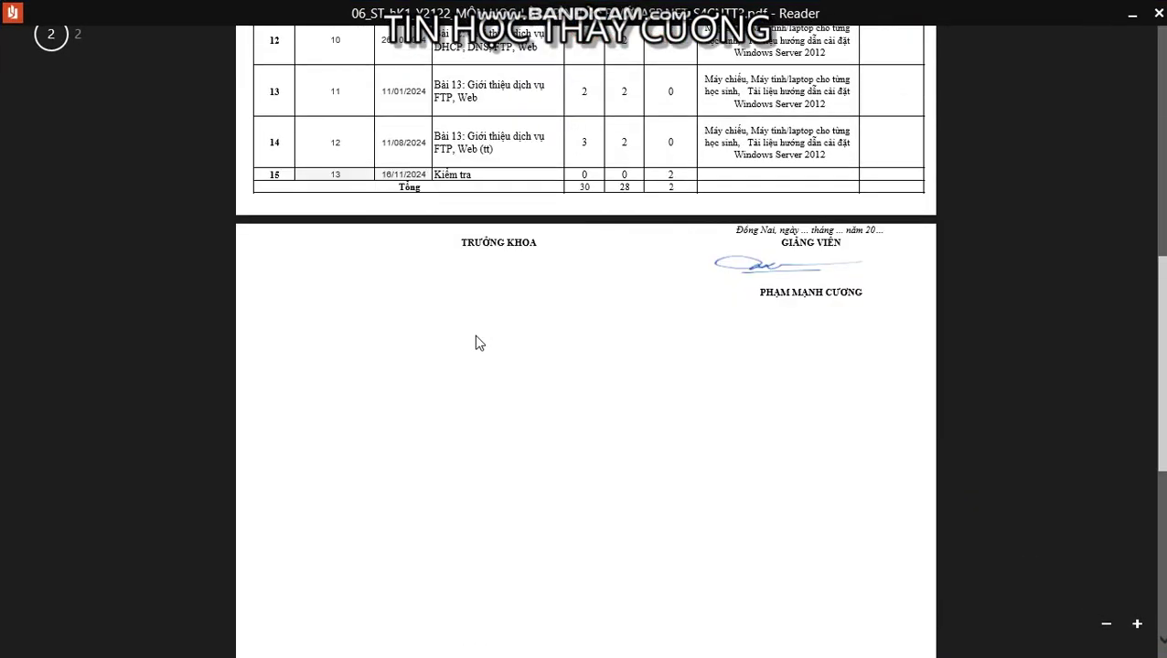
scroll(475, 339, up, 6)
scroll(476, 331, down, 6)
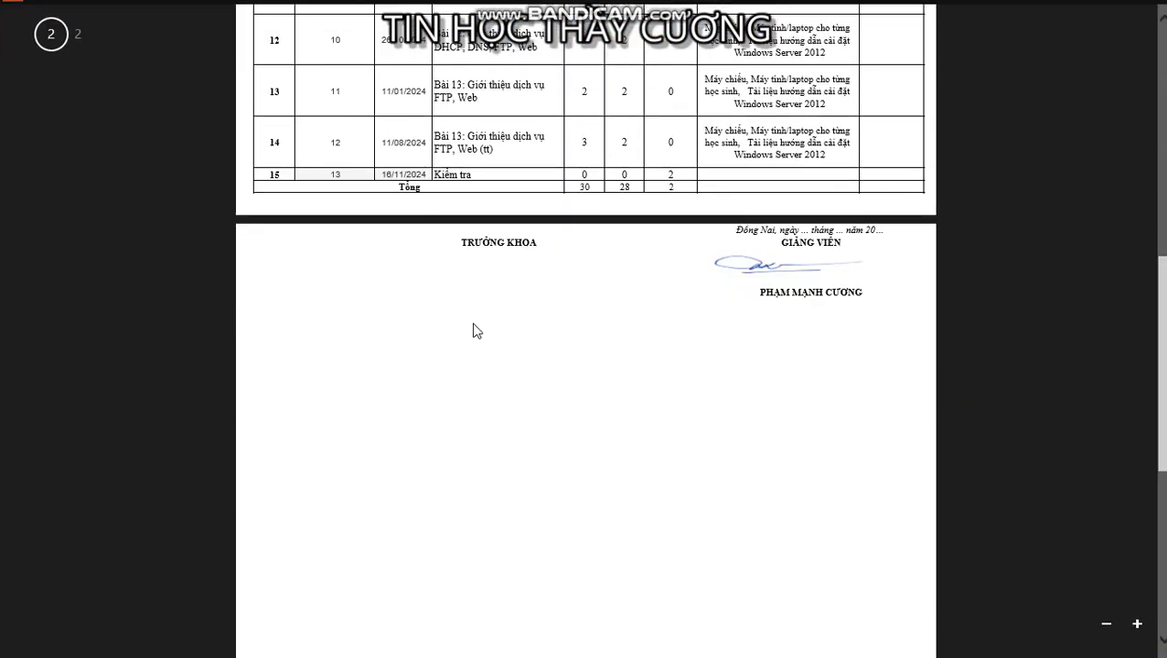
scroll(476, 329, up, 3)
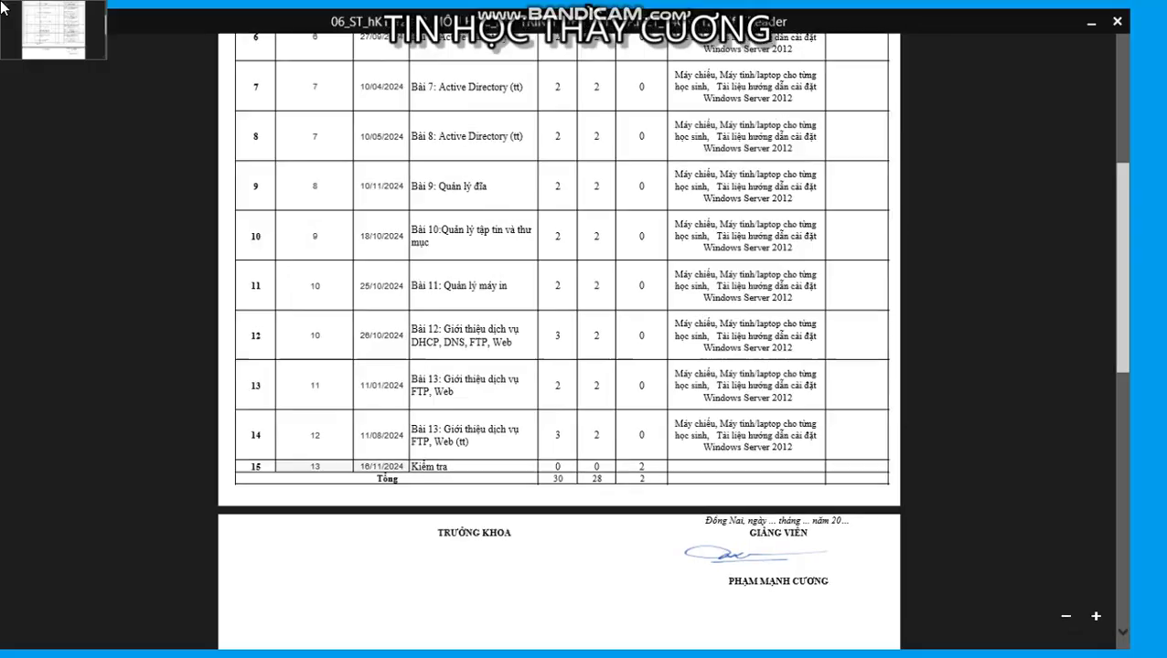
click(3, 8)
click(388, 640)
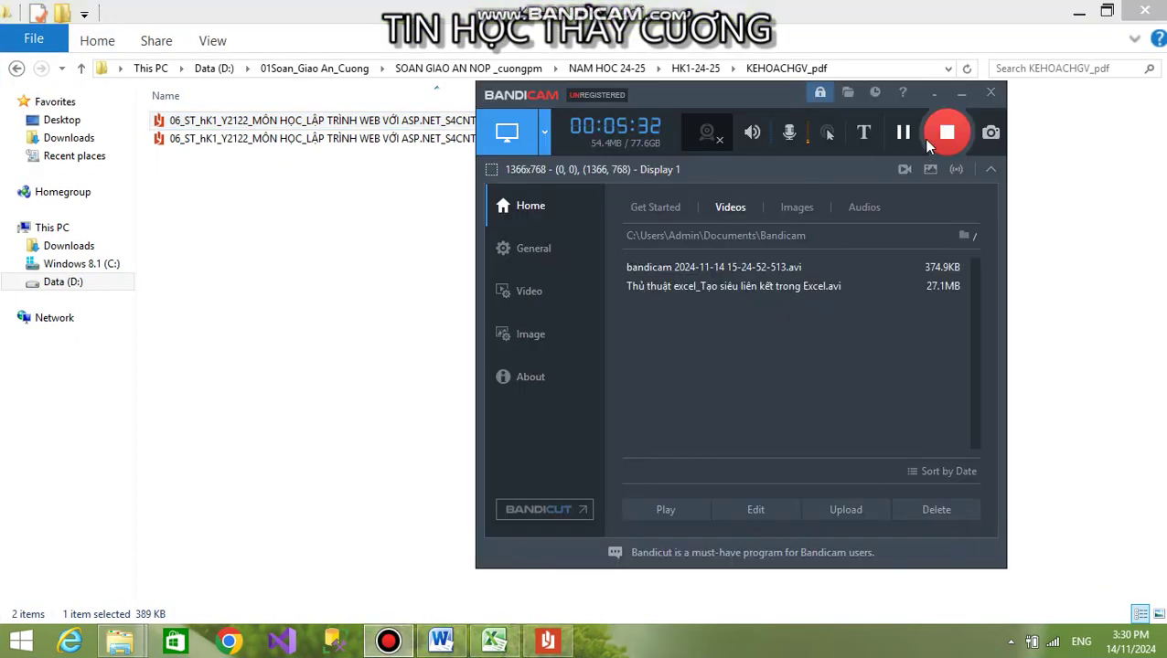